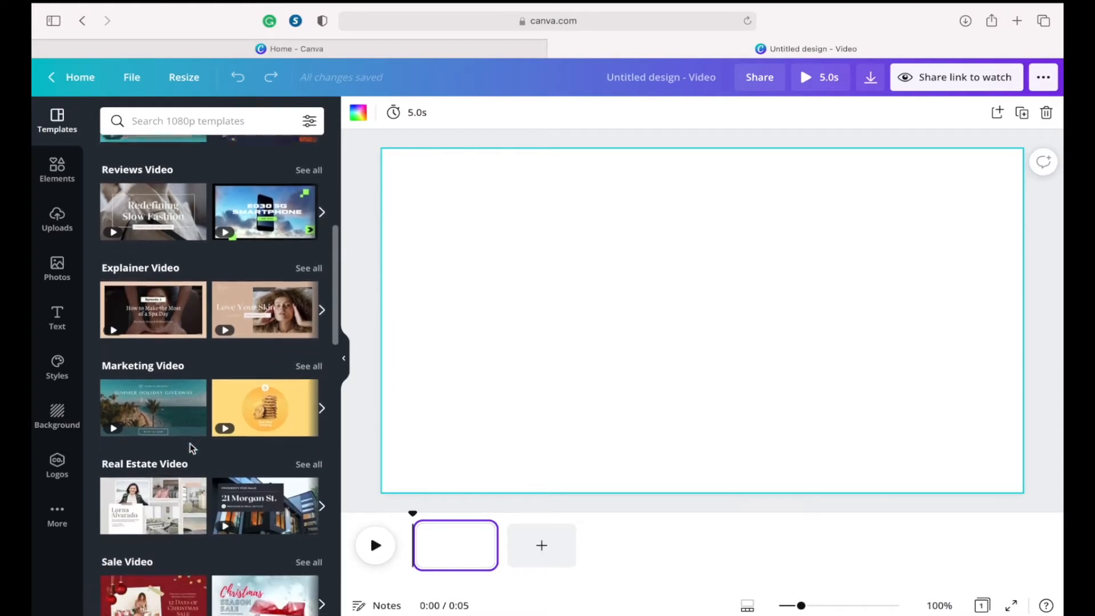
Step: Apply the green Merry Christmas template to the first page, then add a second page with the same template
scroll(190, 433, up, 7)
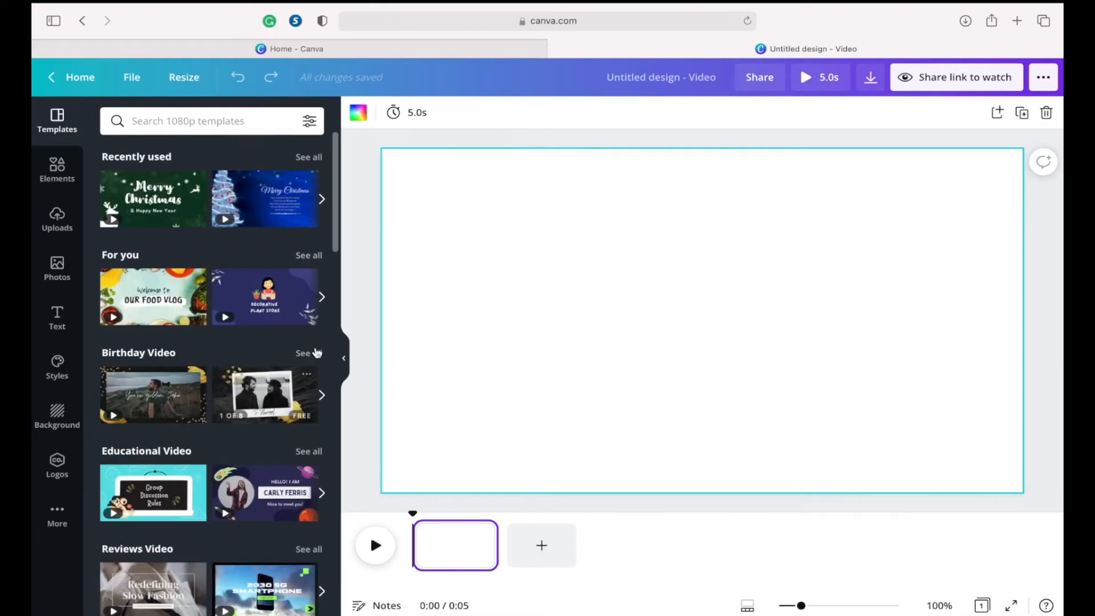
click(154, 199)
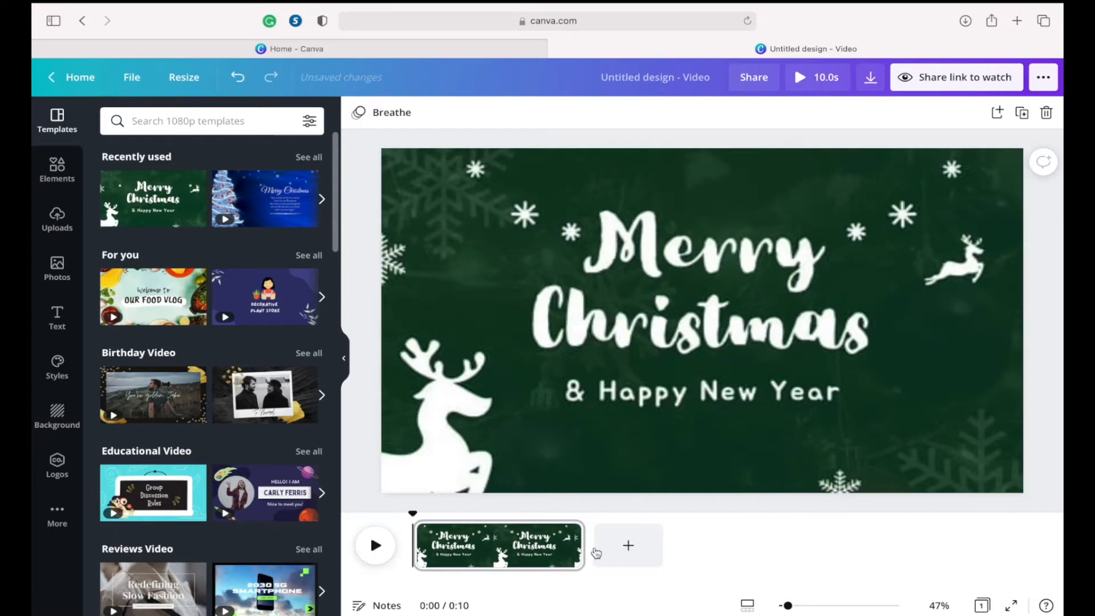
click(628, 546)
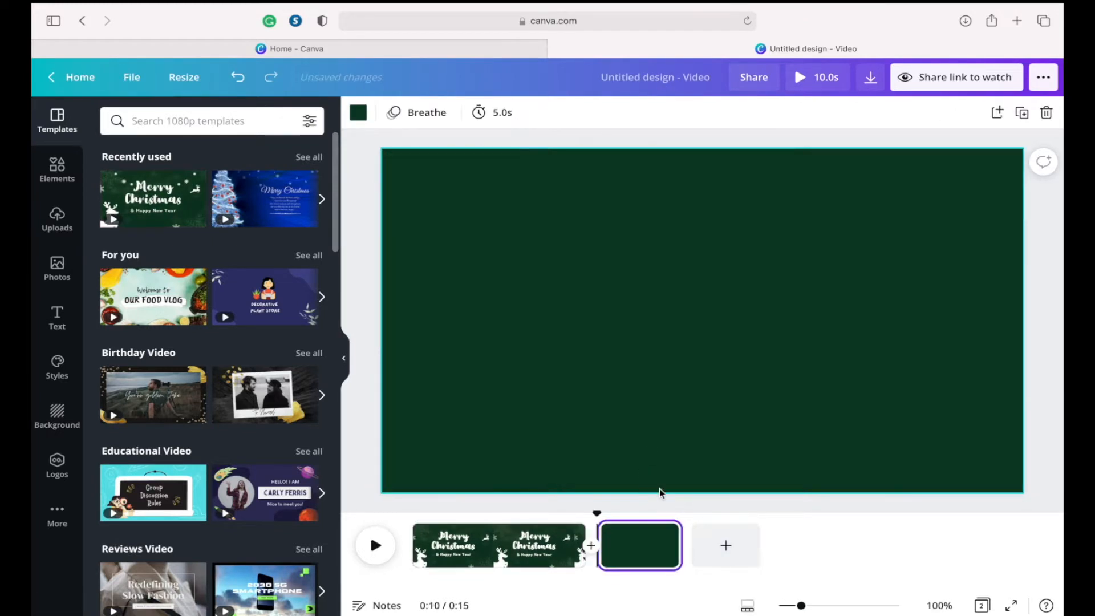
click(144, 199)
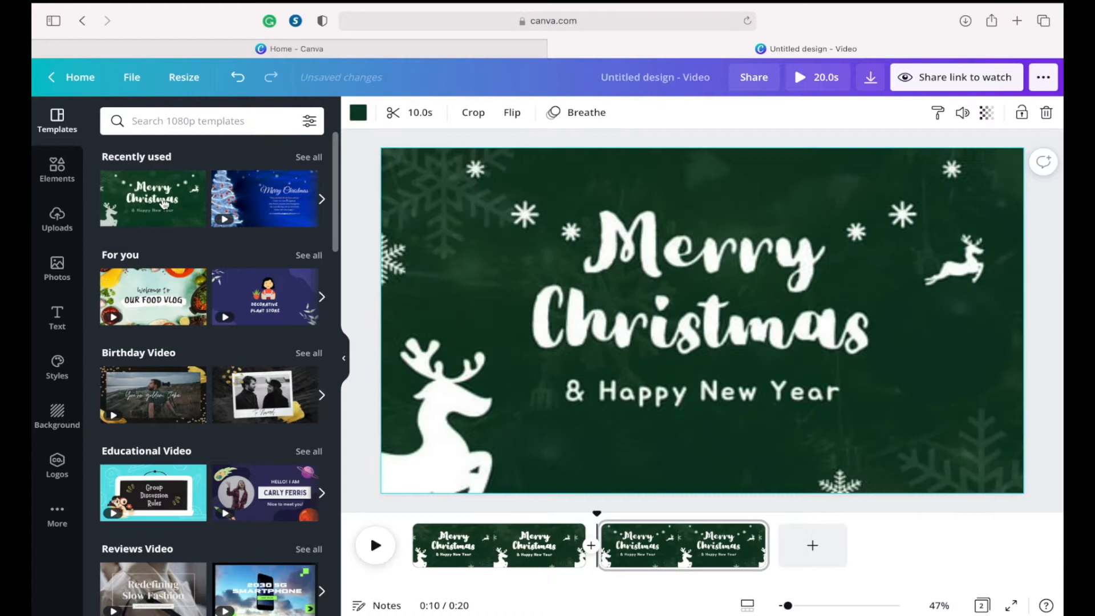
Step: Add a third page using the blue Merry Christmas tree template, followed by a blank fourth page
click(810, 545)
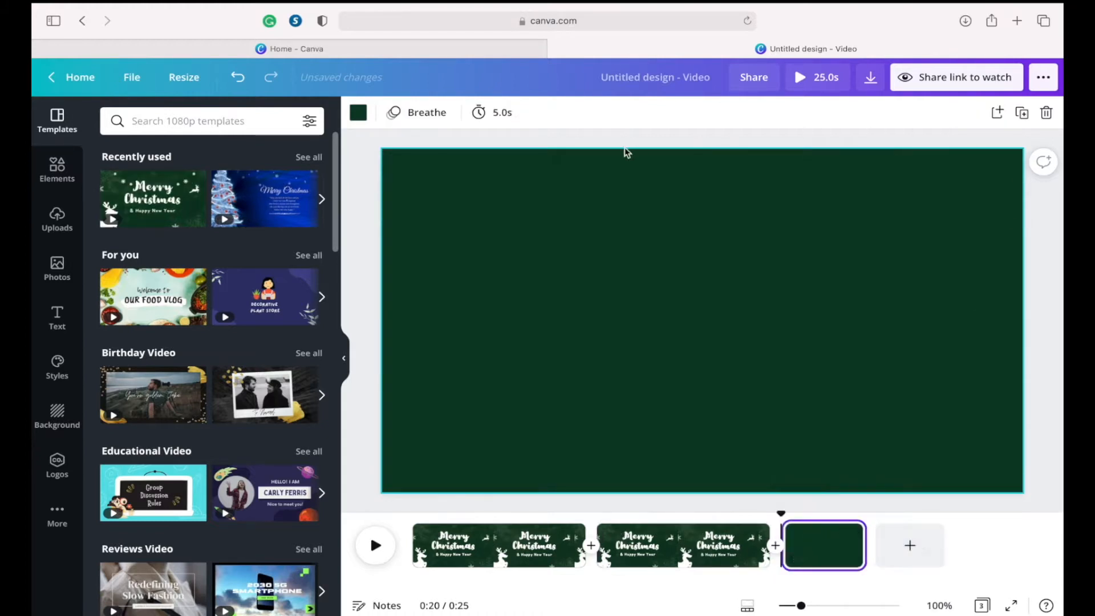
click(271, 192)
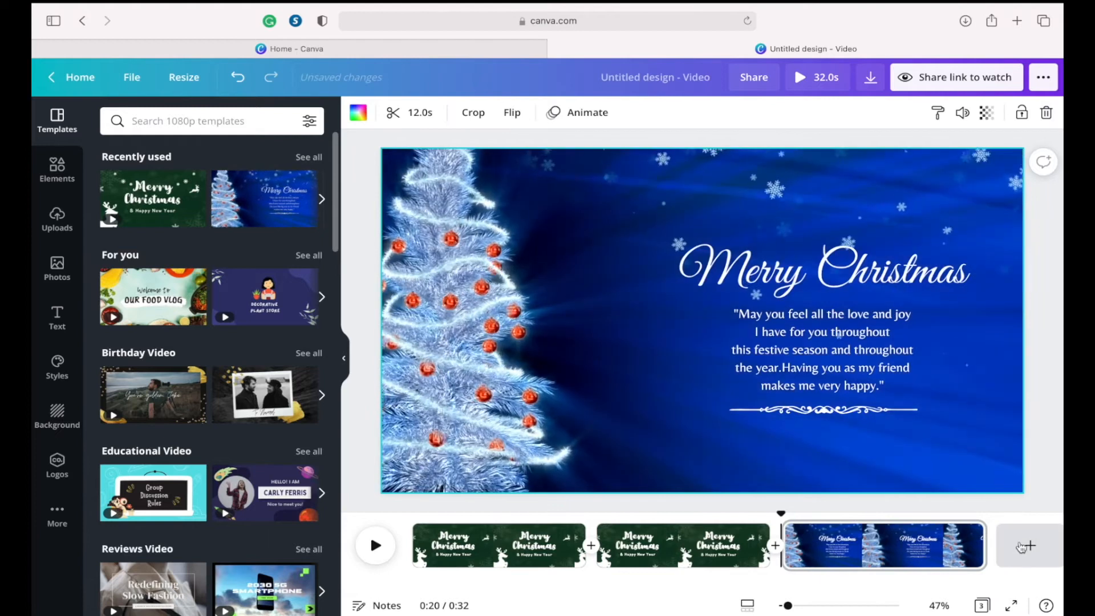
click(1021, 547)
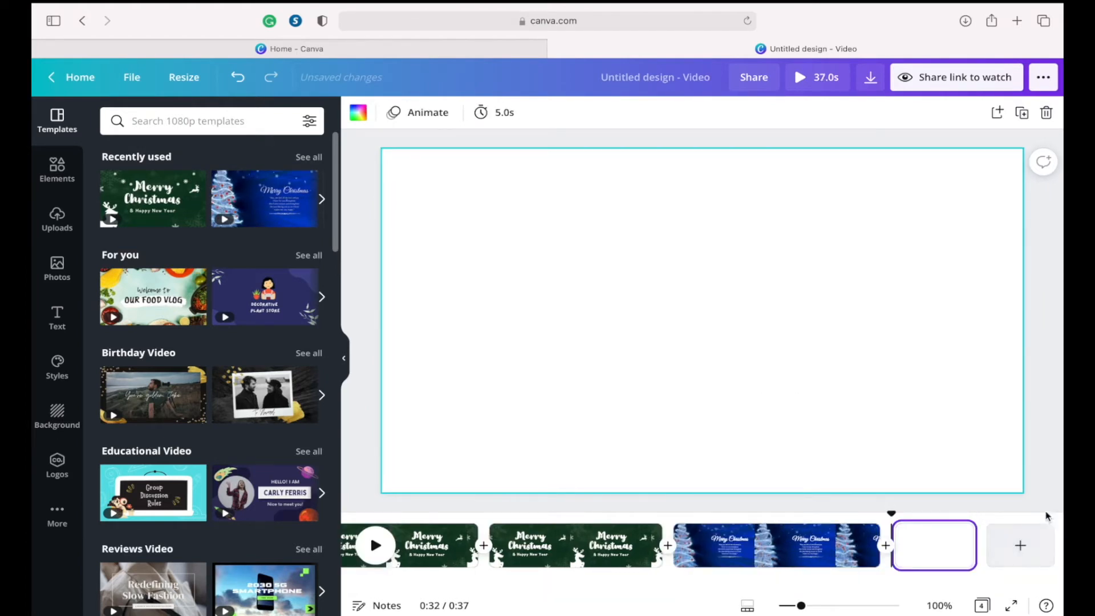
Step: Change the background colour of the first and second pages from the template green to the default dark blue
click(411, 545)
click(358, 112)
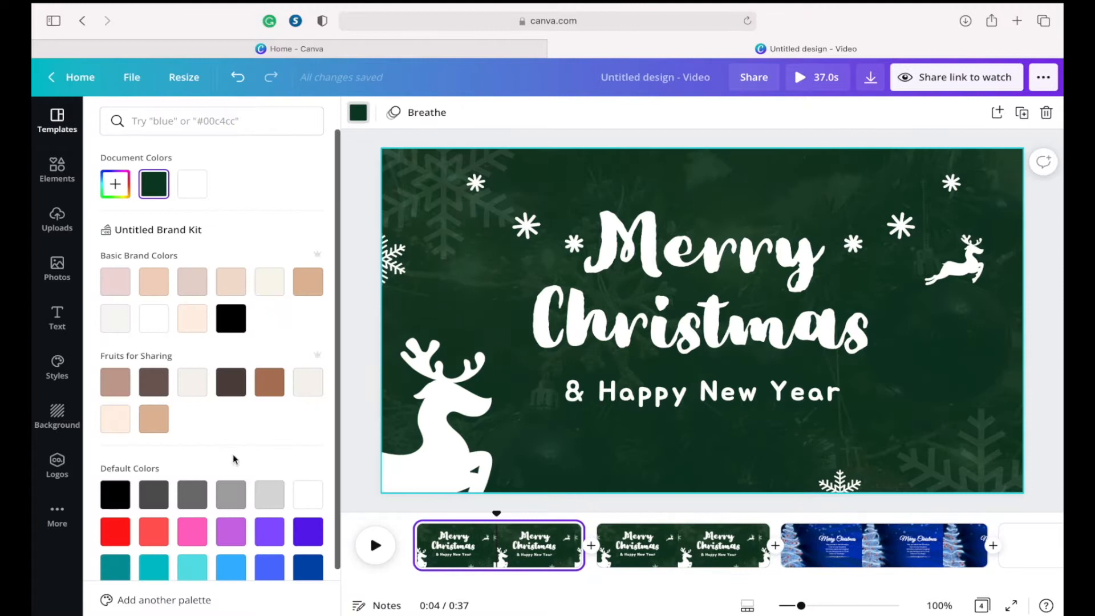
scroll(320, 484, down, 2)
click(304, 516)
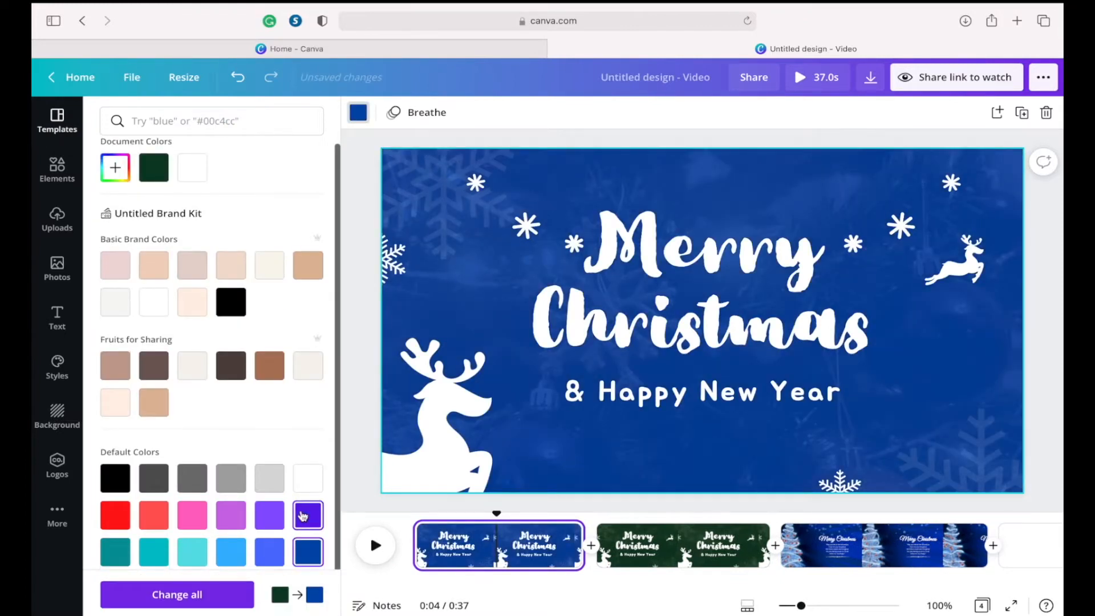
click(666, 534)
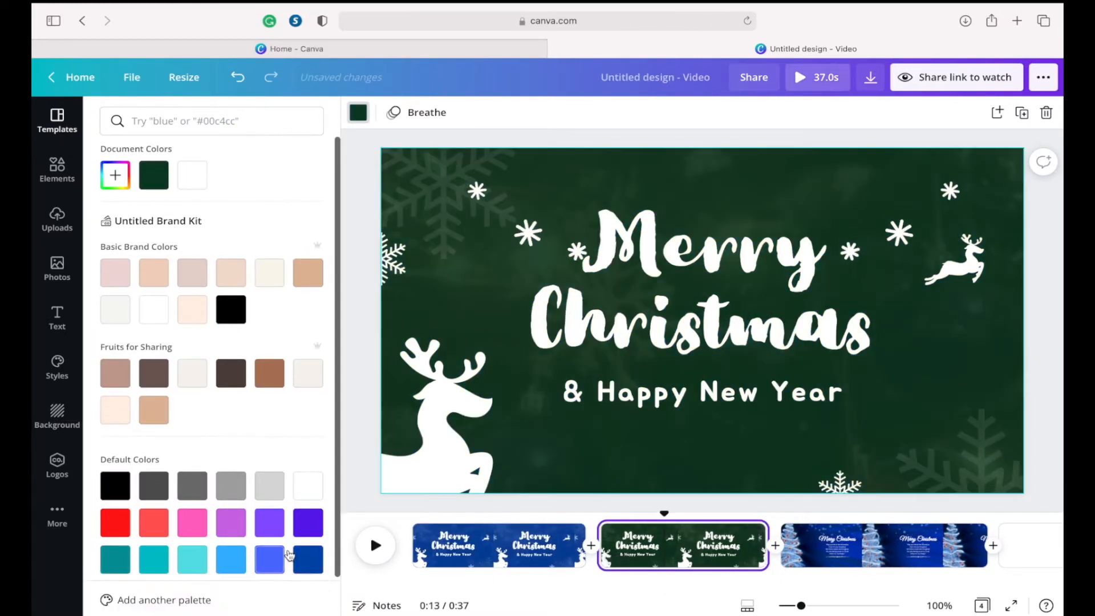
click(312, 561)
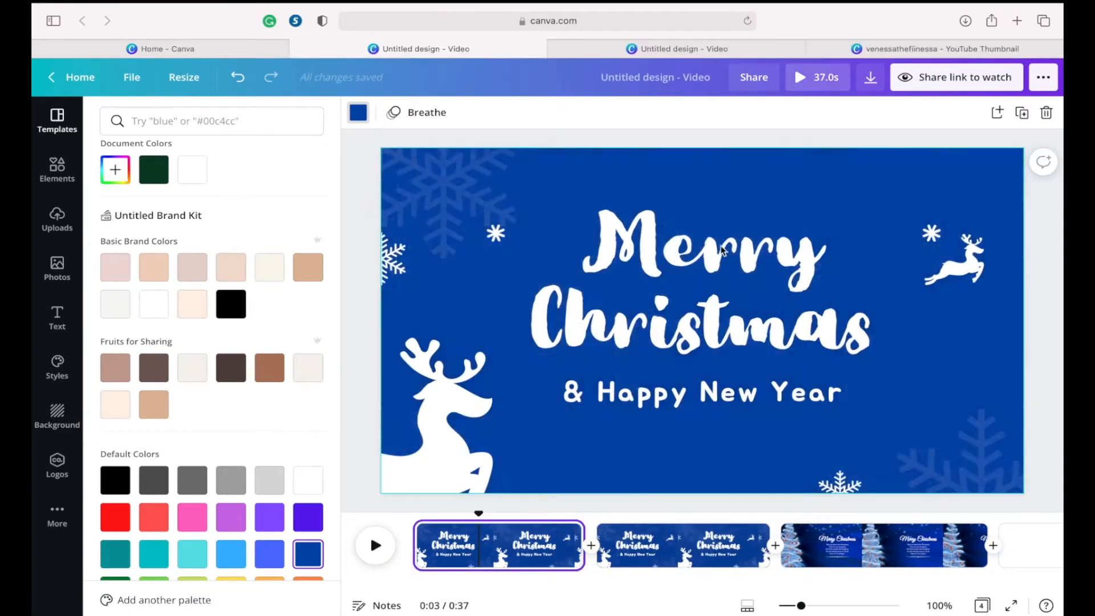
Step: Delete the "Merry Christmas" heading and the "& Happy New Year" line from the first page
click(718, 252)
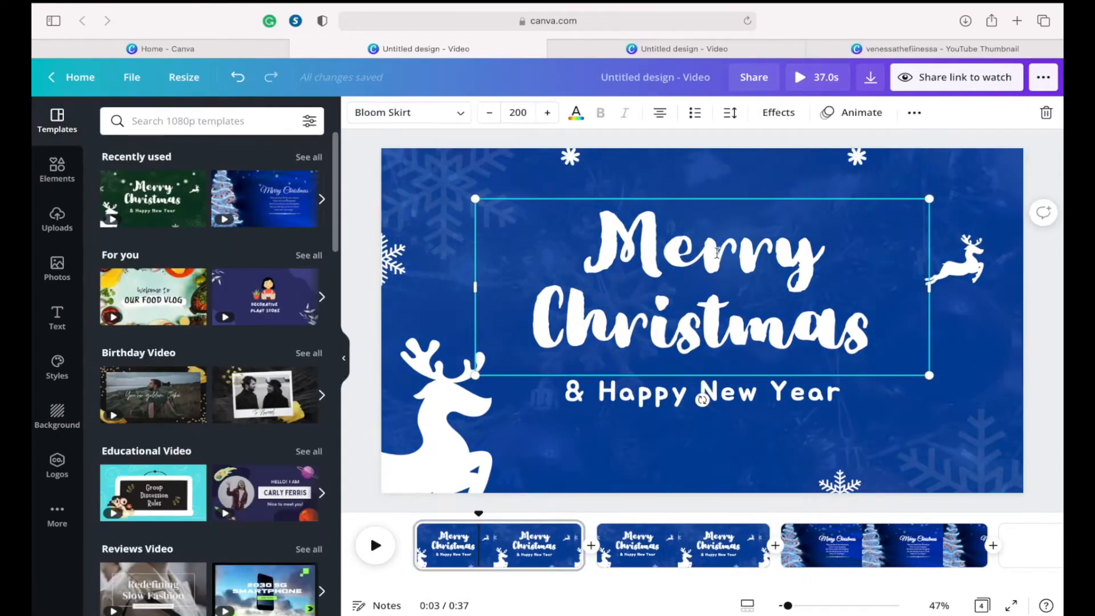
key(Delete)
click(722, 399)
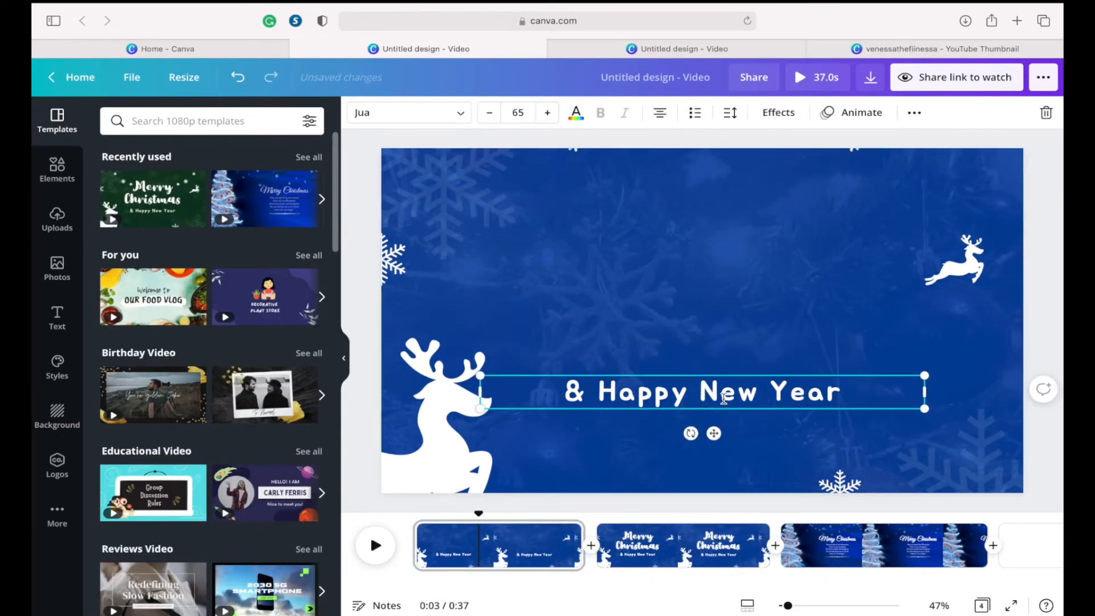
key(Delete)
Step: Paste the copied white VF hexagon logo with its text lines onto the first page
click(691, 315)
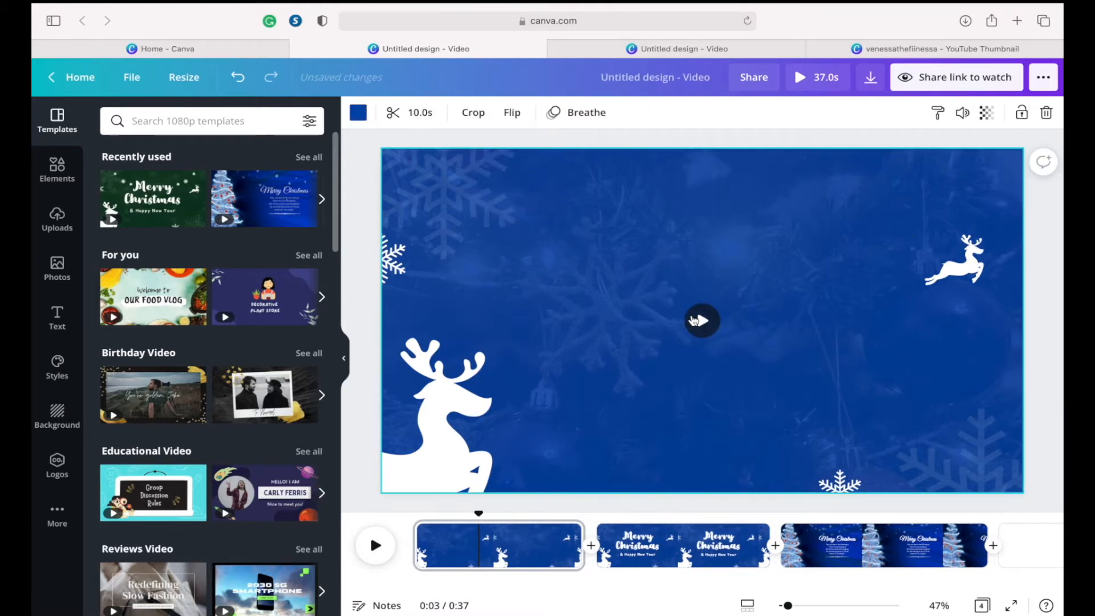
key(ctrl+v)
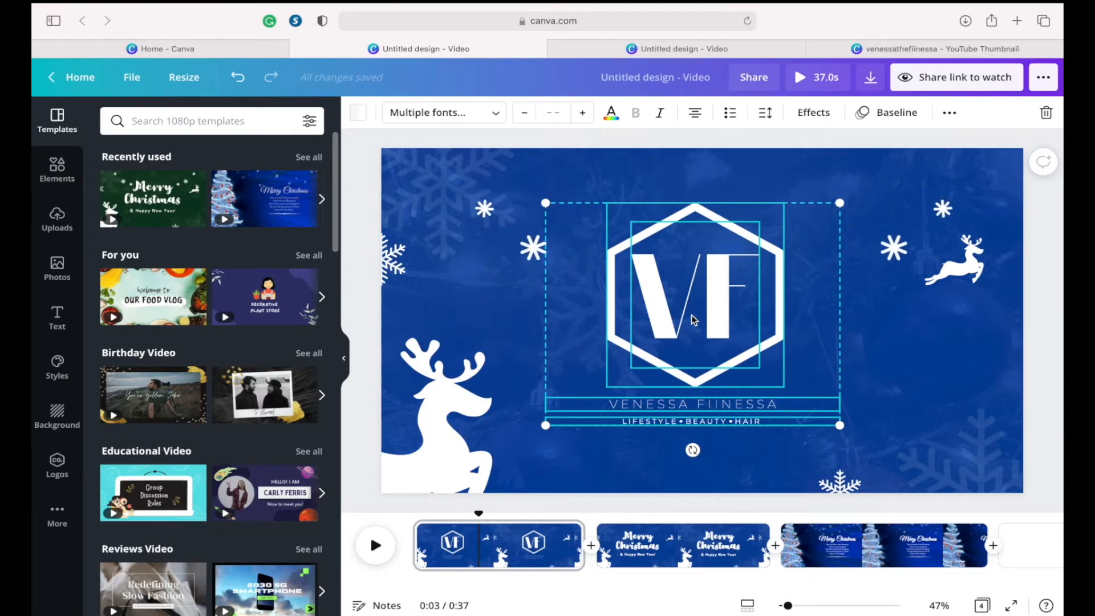
click(814, 146)
click(593, 215)
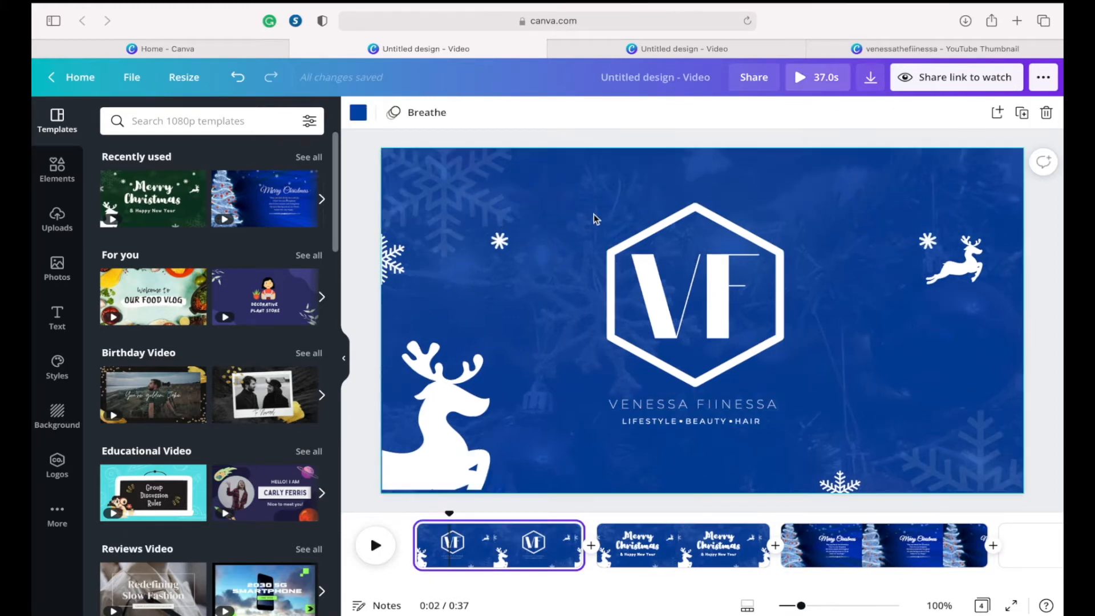
click(702, 228)
click(688, 177)
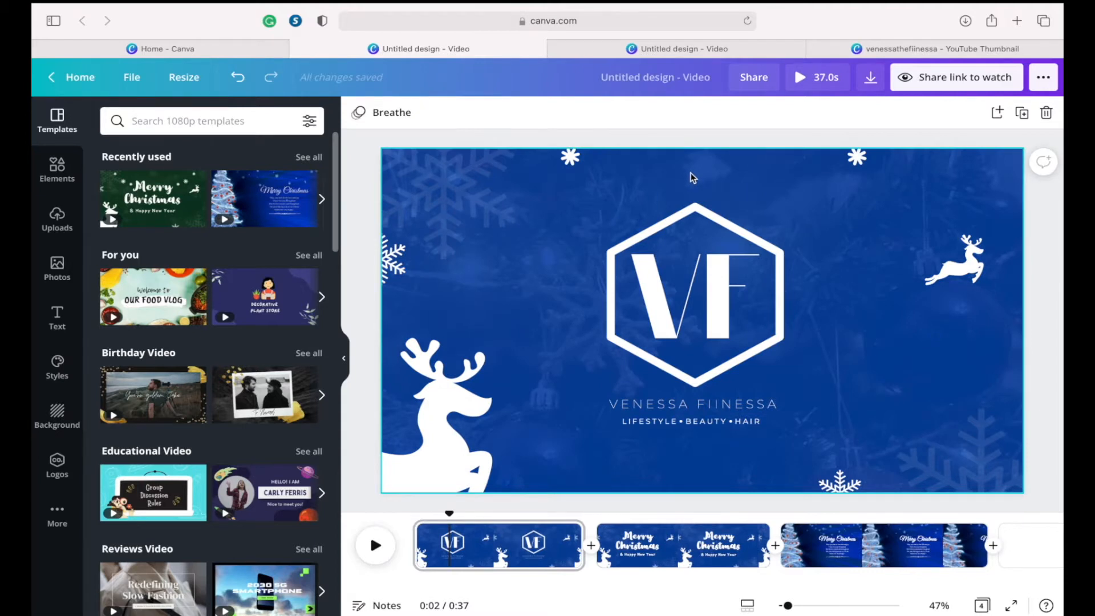
Step: Preview the Breathe, Pan, Rise and Tumble element animations on the VF logo group and apply Baseline
click(697, 359)
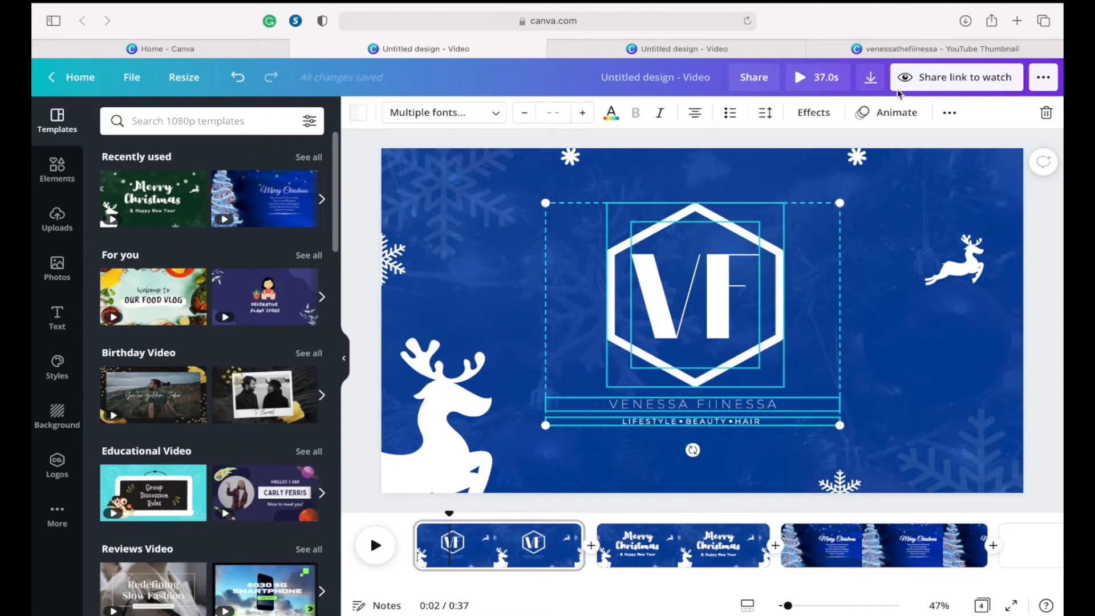
click(889, 113)
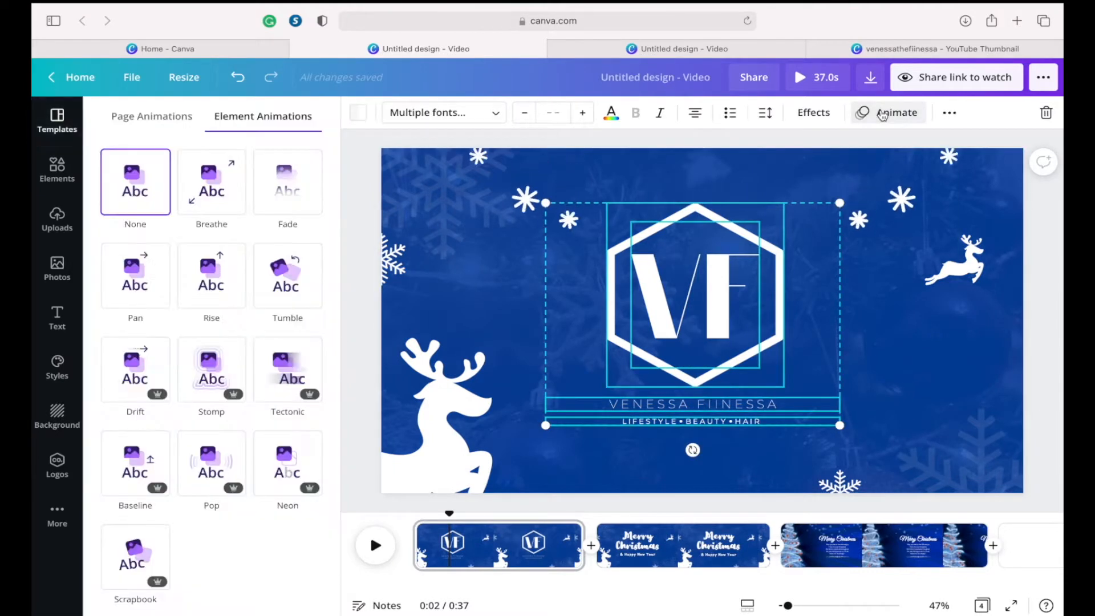
click(220, 207)
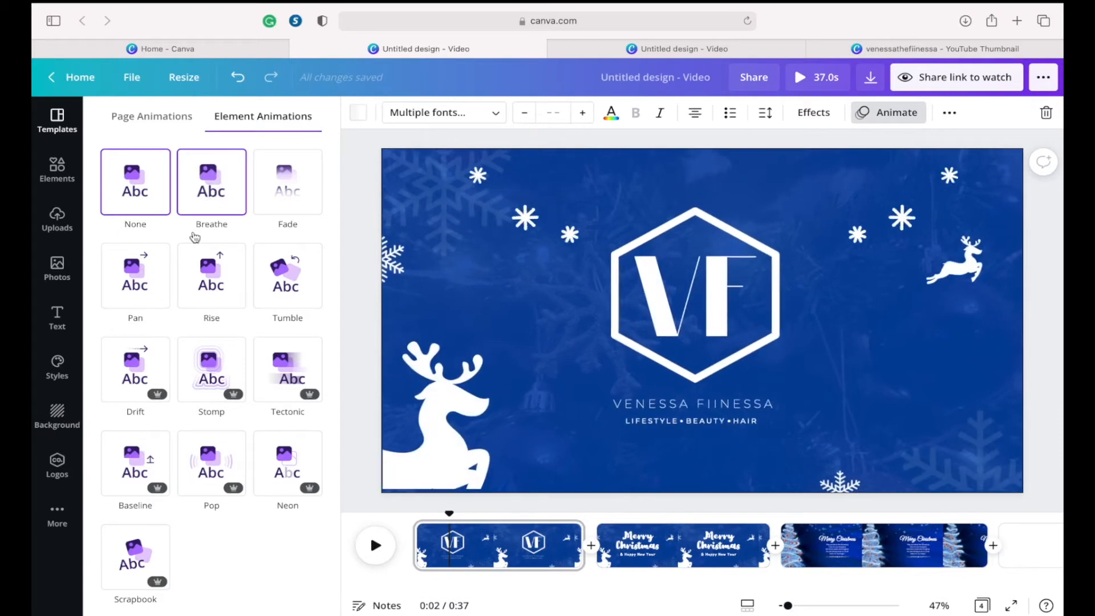
click(163, 269)
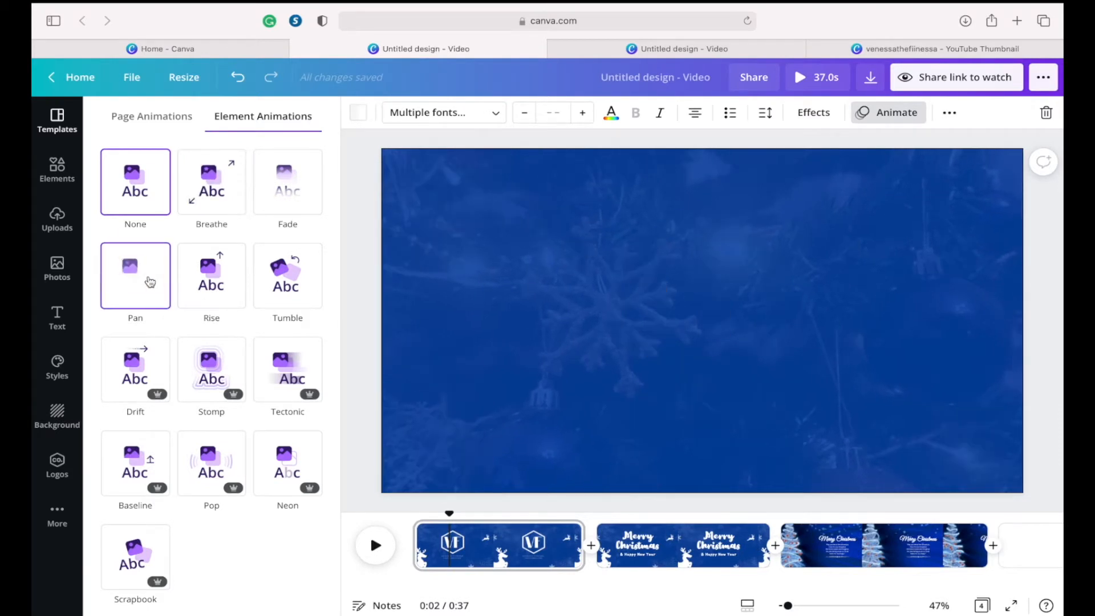
click(200, 283)
click(292, 278)
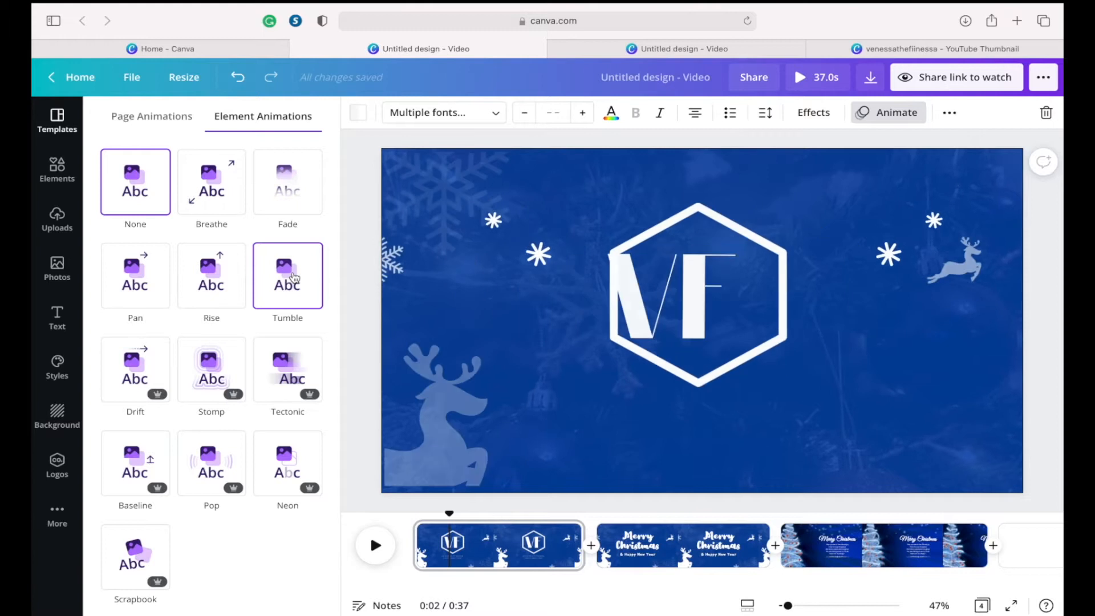
click(191, 283)
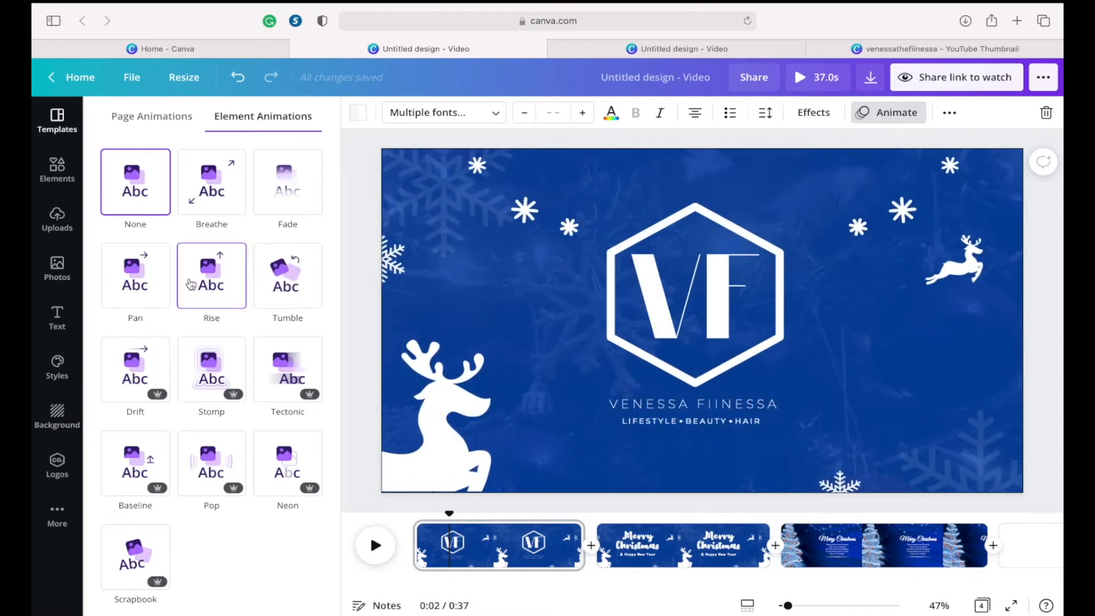
click(146, 443)
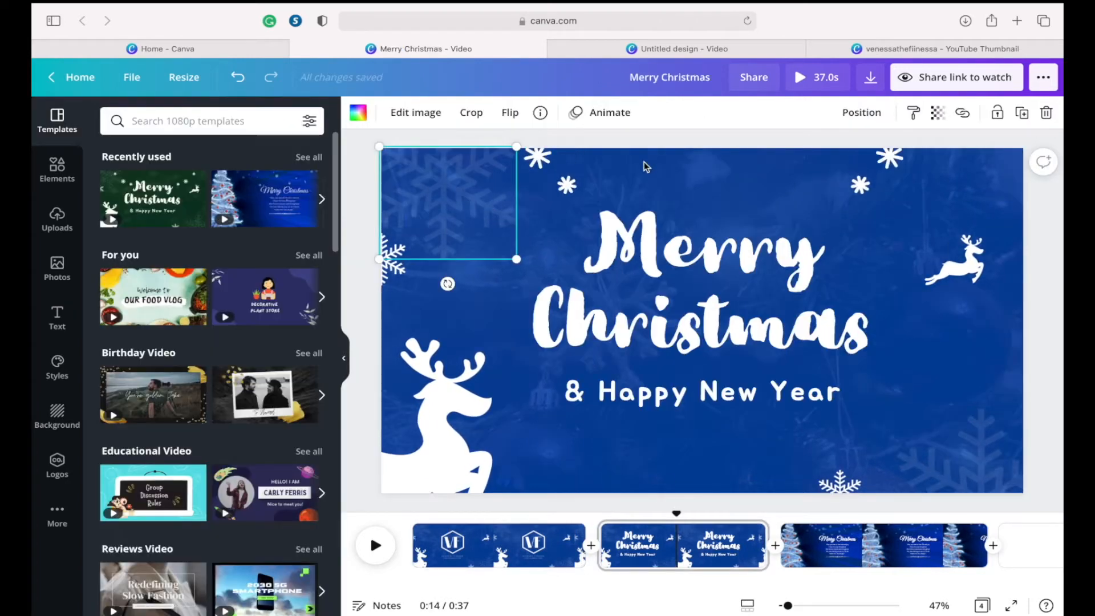
Step: Replace the "Merry Christmas" heading on the second page with "VLOGMAS" in capitals
click(679, 258)
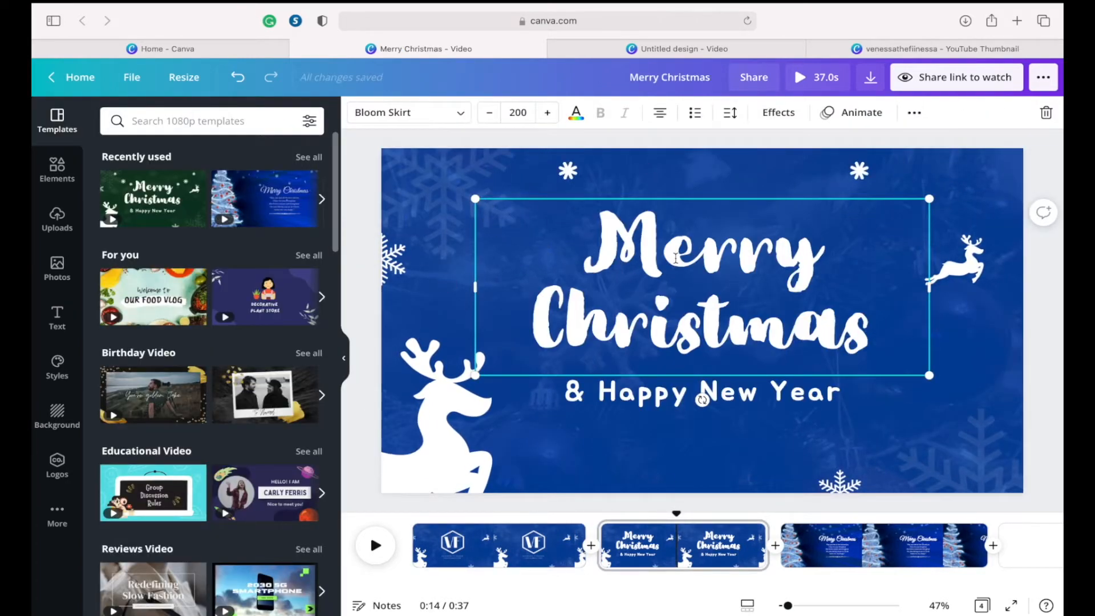
double_click(675, 257)
text(Vlogmas)
key(BackSpace)
key(BackSpace)
key(BackSpace)
key(BackSpace)
key(BackSpace)
key(BackSpace)
text(LOGMAS)
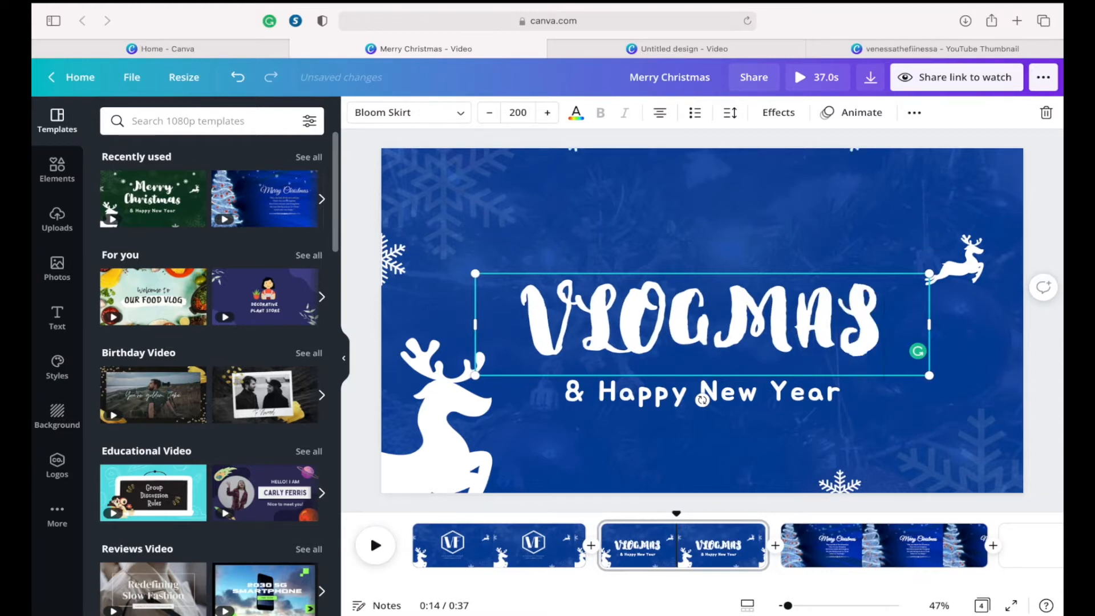
Step: Replace the "& Happy New Year" line on the second page with lowercase "vlogmas"
click(651, 391)
double_click(651, 392)
text(VLOG)
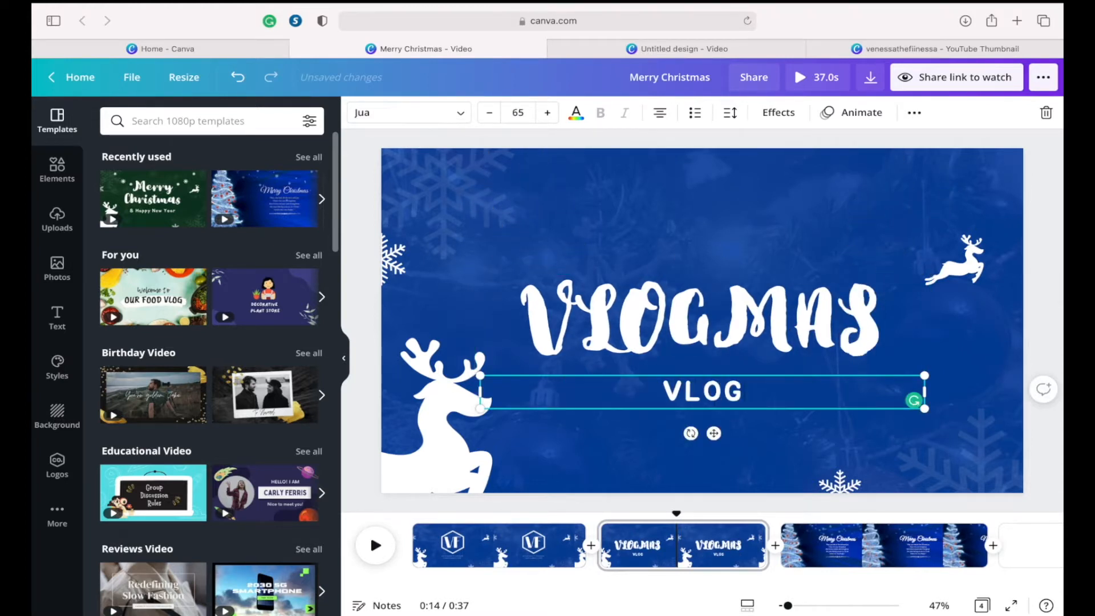
key(BackSpace)
text(vlogmas)
Step: Set the VLOGMAS heading's font to Playfair Display Black and resize its text box so the word fits on one line
click(702, 319)
click(455, 113)
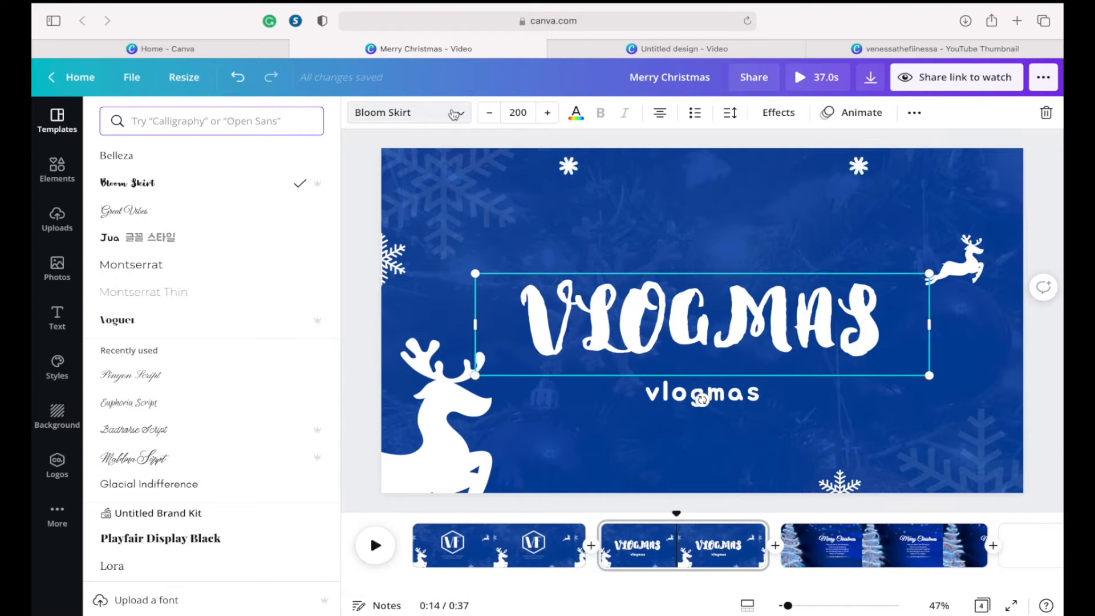
scroll(164, 369, down, 3)
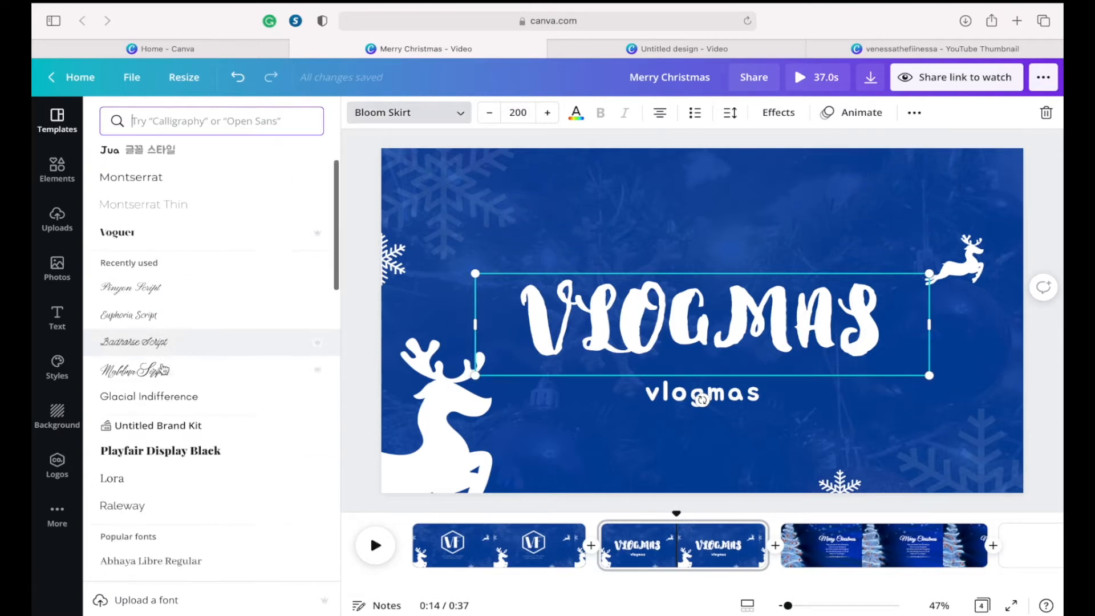
click(160, 430)
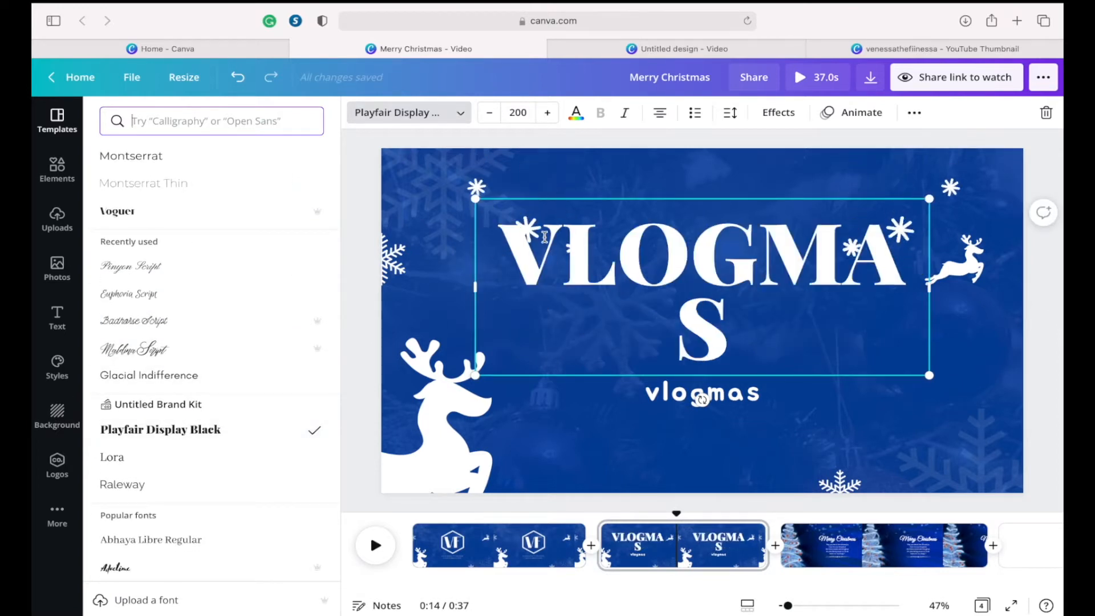
drag(929, 200, 892, 217)
drag(893, 293, 942, 299)
Step: Move the lowercase "vlogmas" text over the heading and colour it the dark red of the Brilliant Bites palette
drag(730, 401, 730, 332)
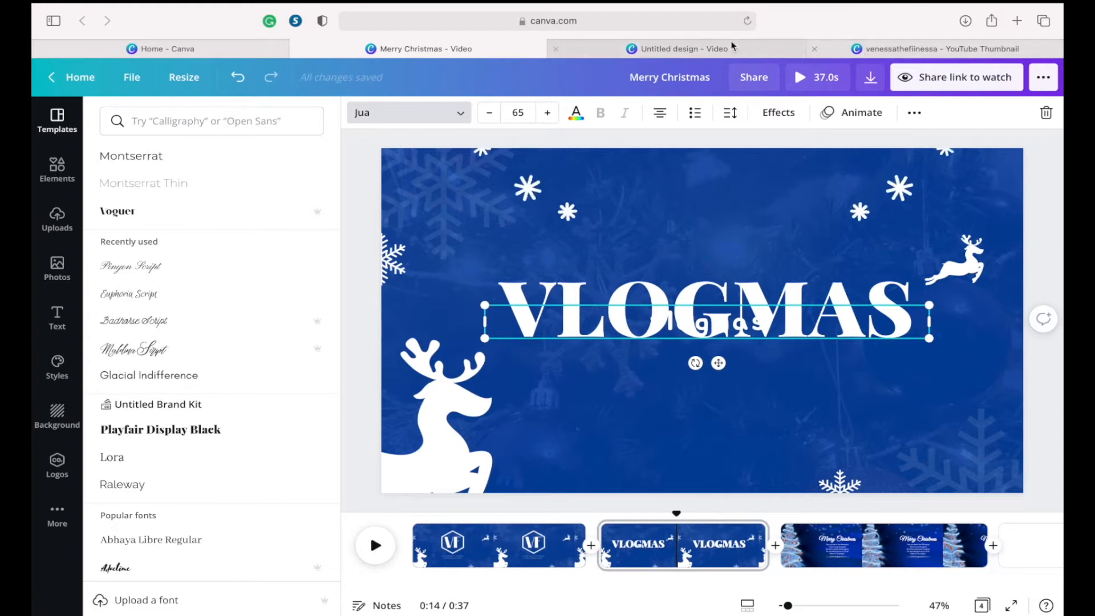
click(574, 114)
scroll(252, 188, down, 2)
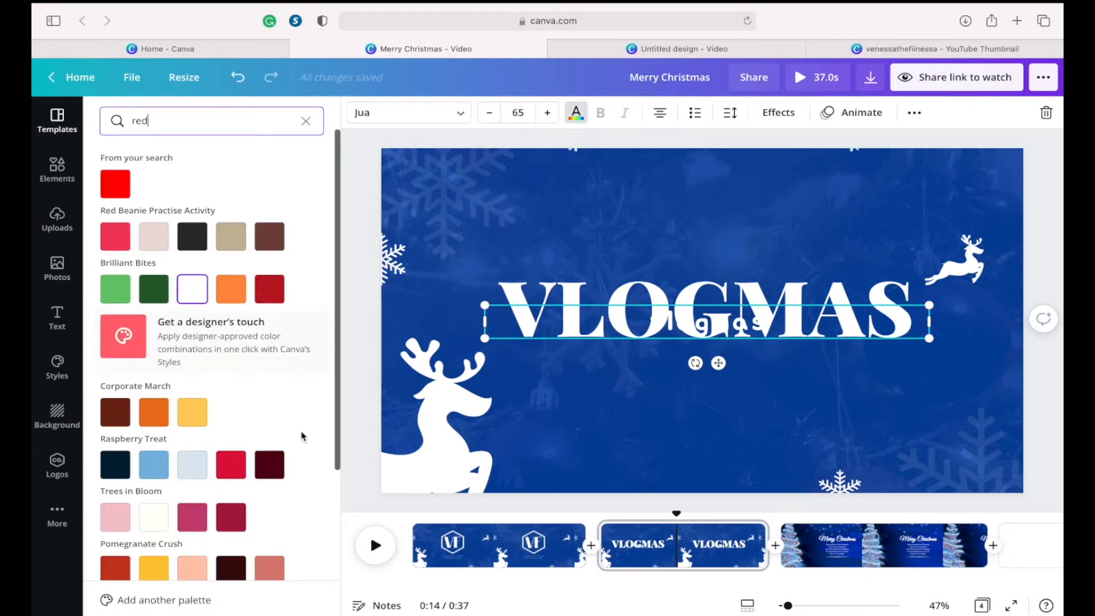
scroll(279, 282, down, 4)
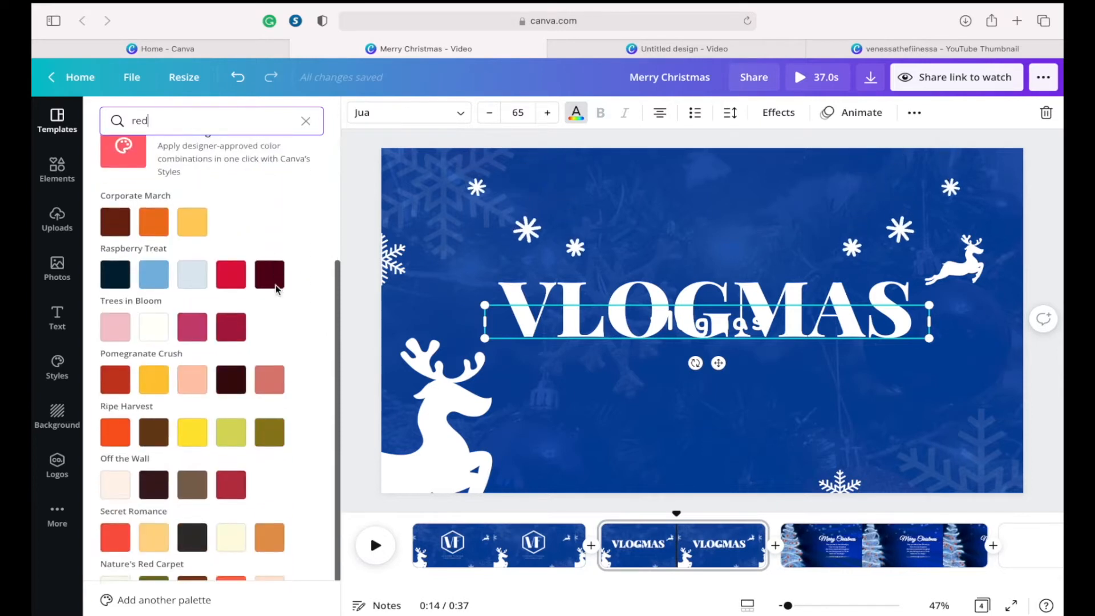
scroll(277, 290, up, 4)
click(277, 290)
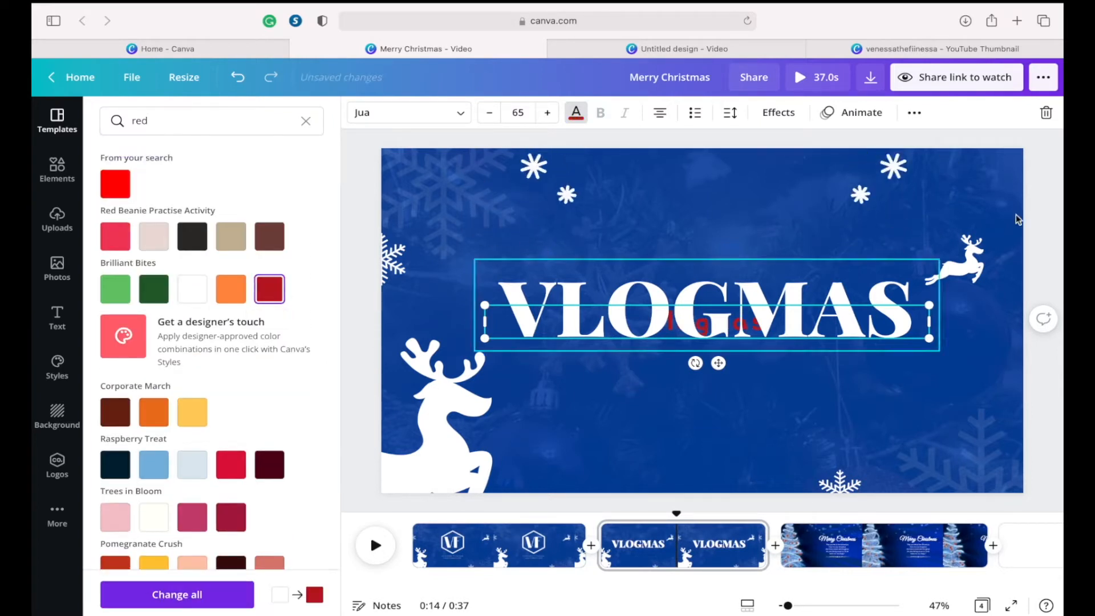
Step: Bring the red "vlogmas" text forward in front of the white VLOGMAS heading
click(914, 113)
click(748, 145)
click(700, 192)
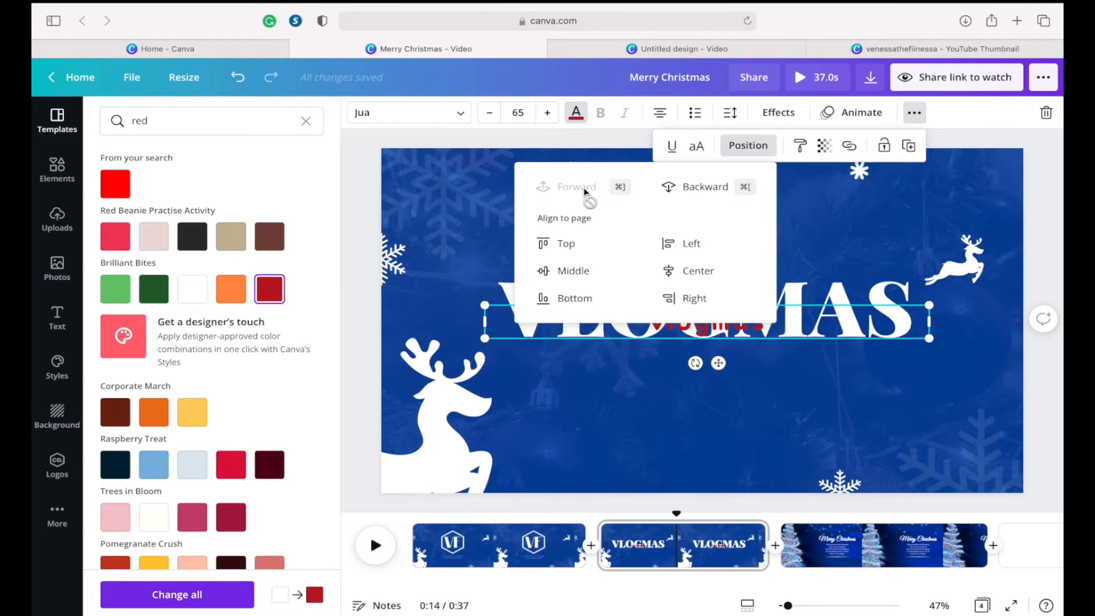
Step: Shift the red "vlogmas" text slightly over the VLOGMAS heading and set its font to Pinyon Script
click(732, 323)
drag(718, 362, 713, 368)
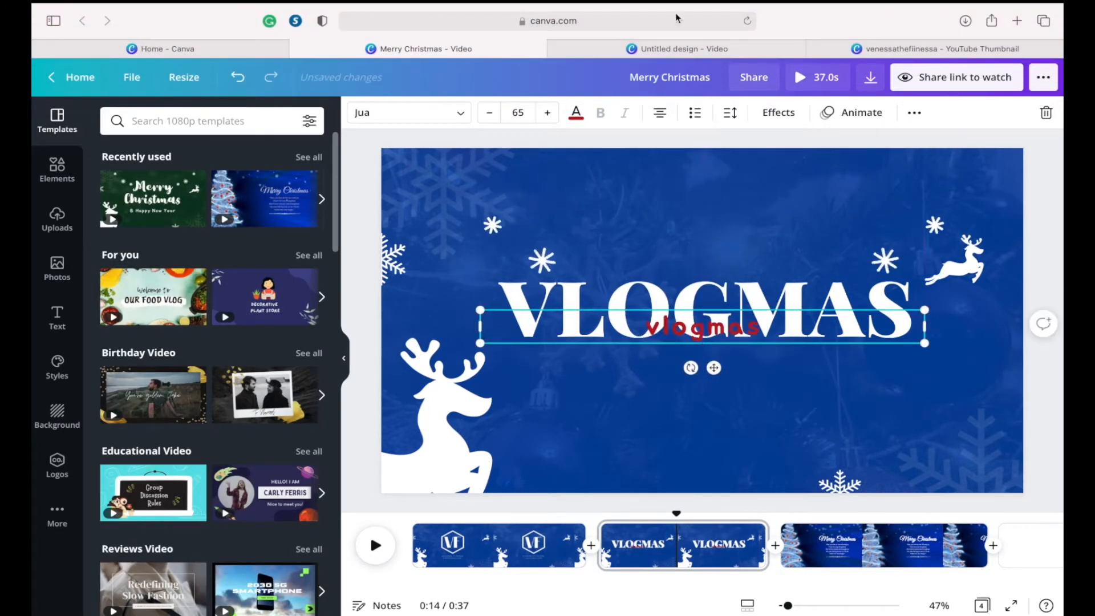
click(409, 112)
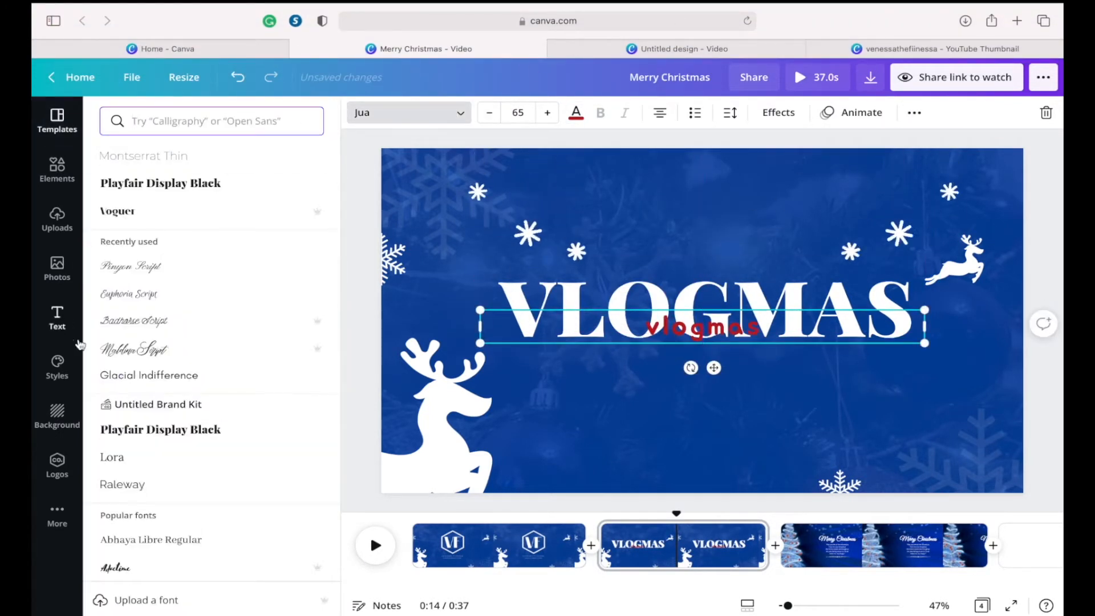
click(189, 271)
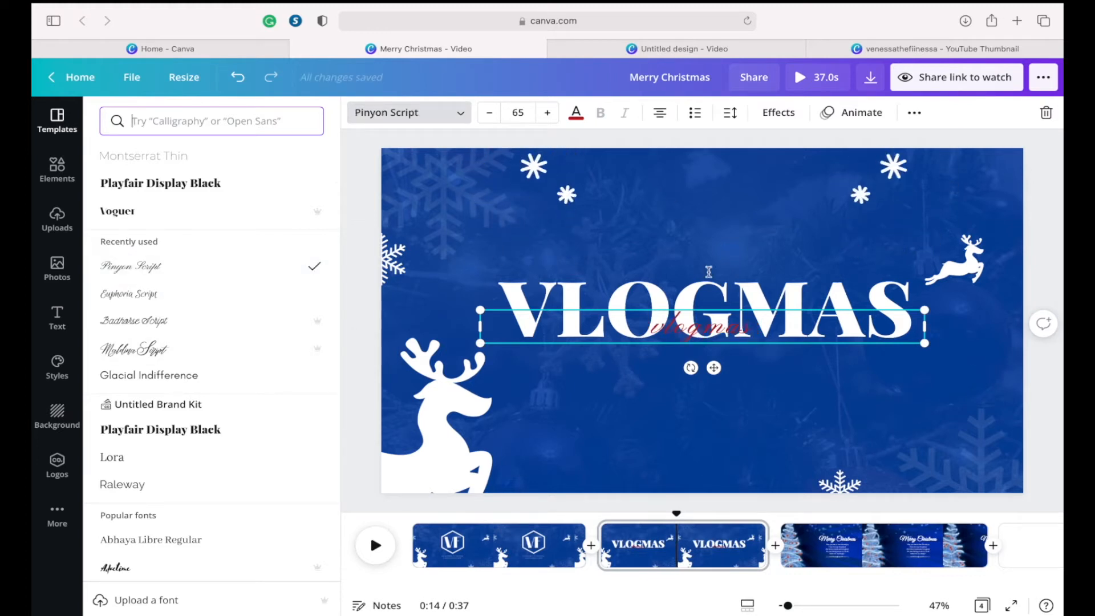
Step: Apply the Neon text effect to the large white VLOGMAS heading
click(809, 276)
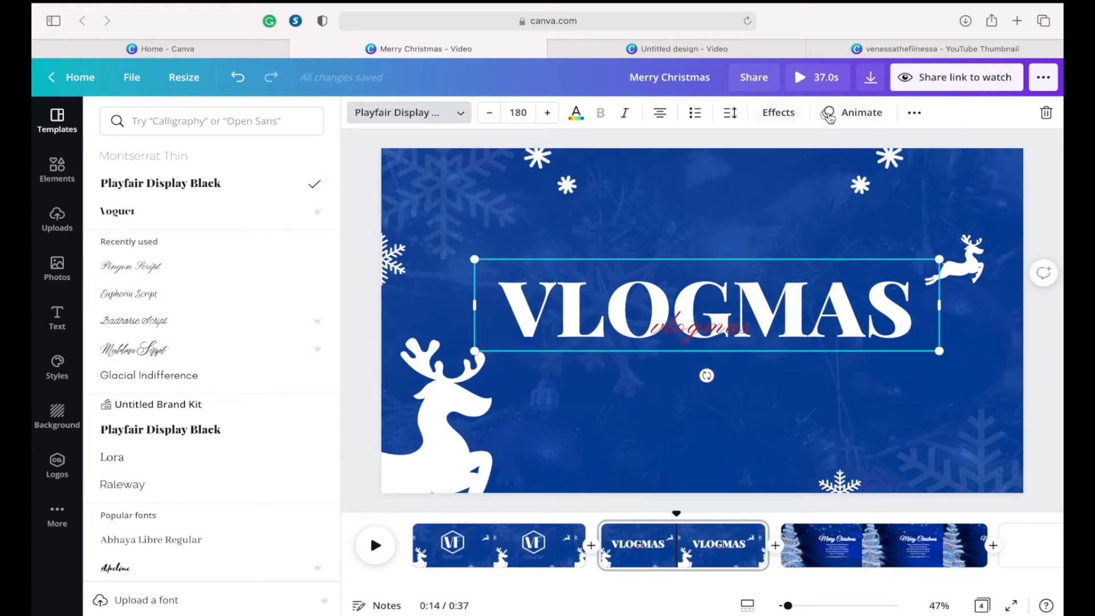
click(779, 113)
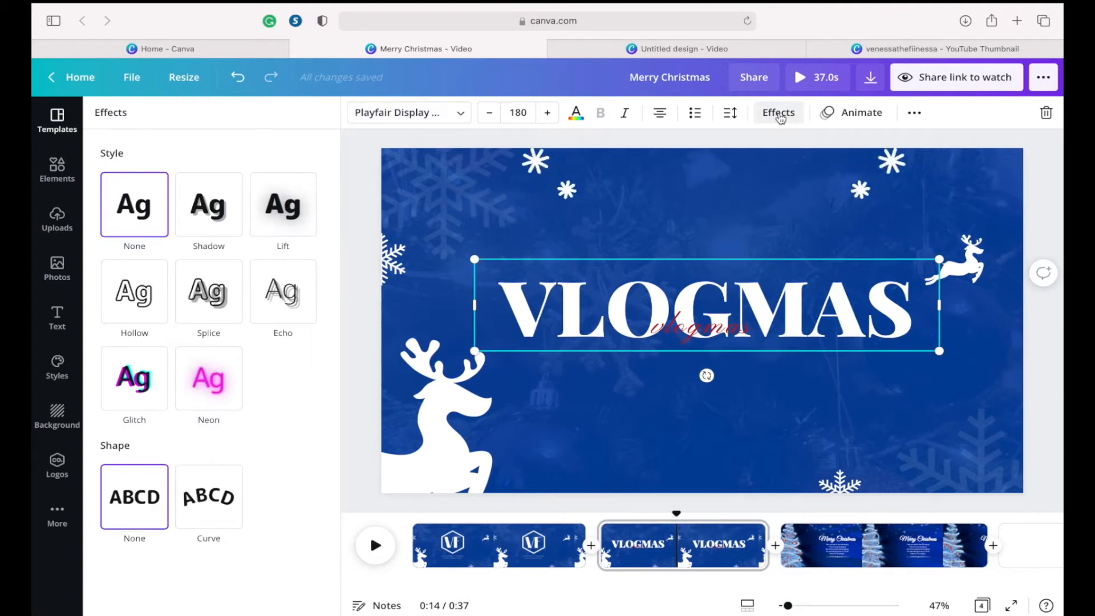
click(209, 378)
Step: Apply the Bounce text animation to the red "vlogmas" text and the VLOGMAS heading together
click(701, 328)
shift+click(712, 296)
click(854, 112)
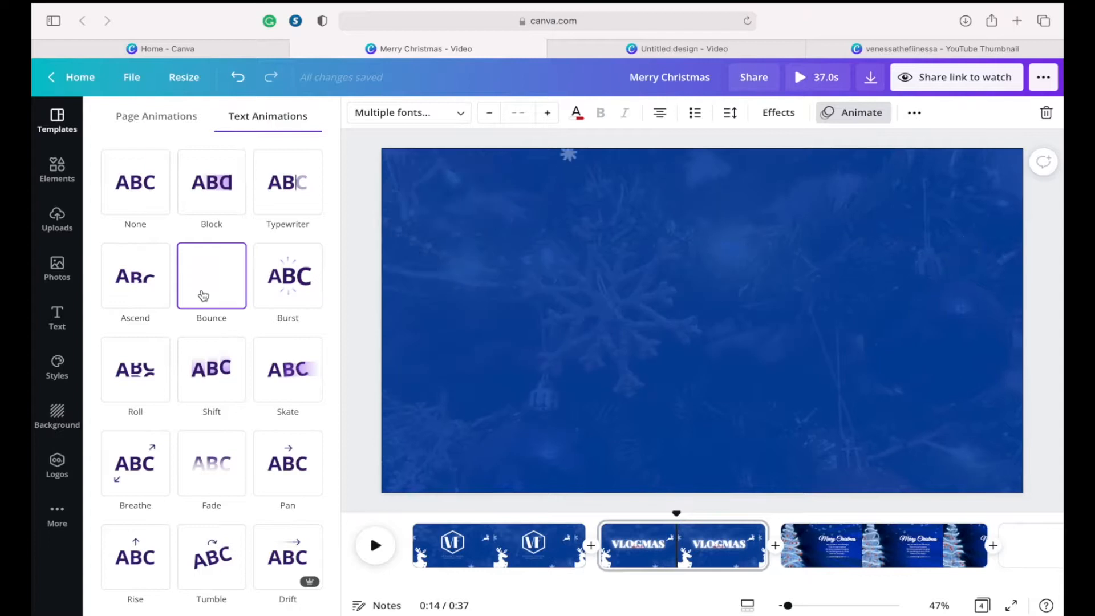
click(203, 291)
click(679, 337)
click(707, 350)
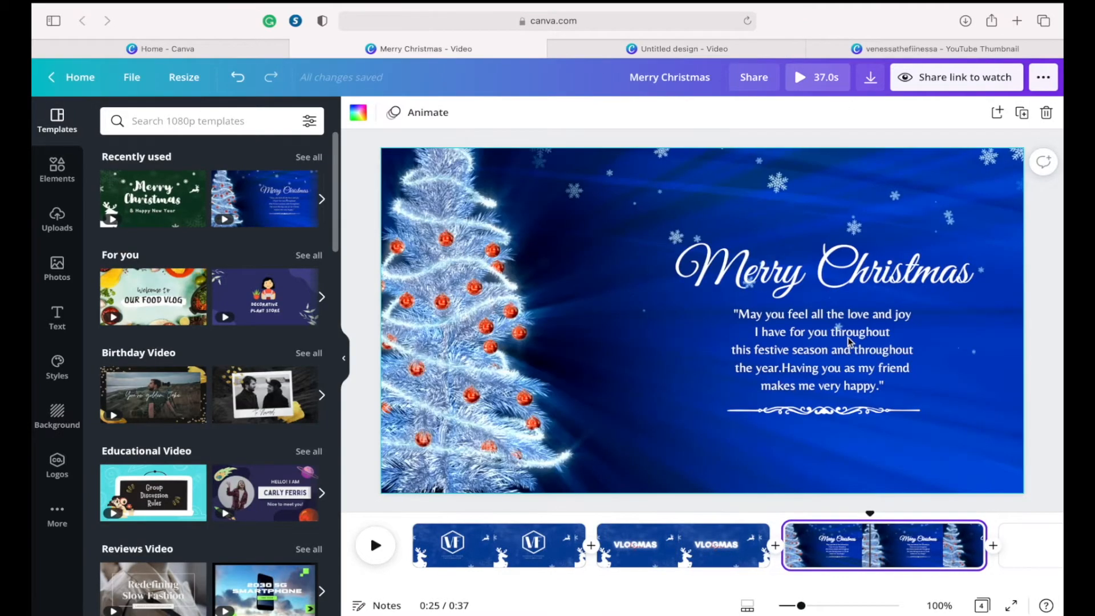
Step: Delete the greeting paragraph, the ornamental divider and the "Merry Christmas" title from the third page
click(848, 337)
key(Delete)
click(825, 408)
key(Delete)
click(854, 267)
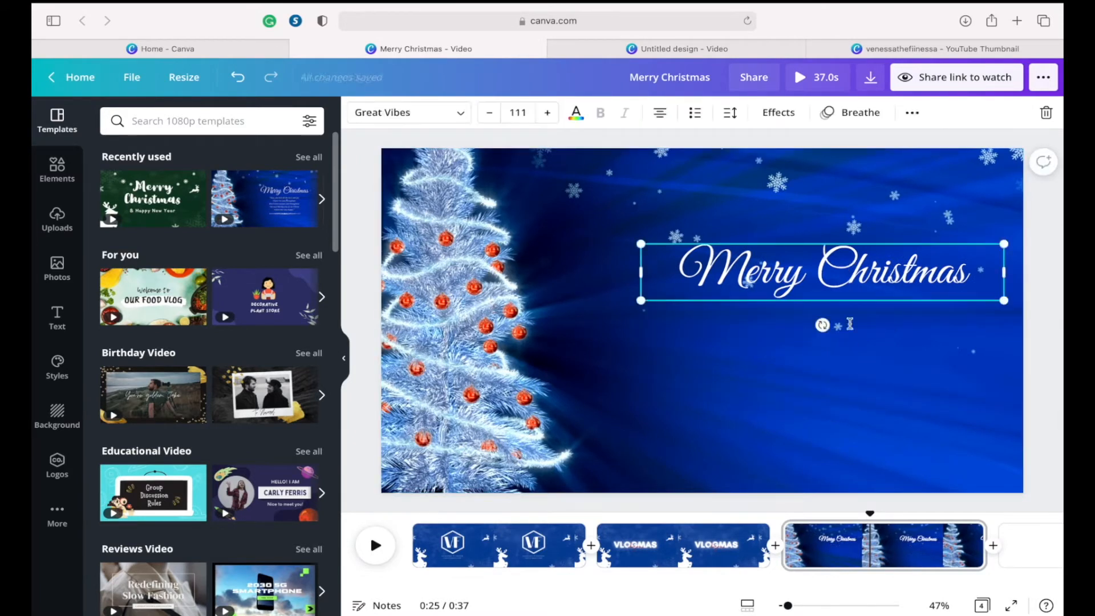
drag(854, 267, 854, 358)
key(Delete)
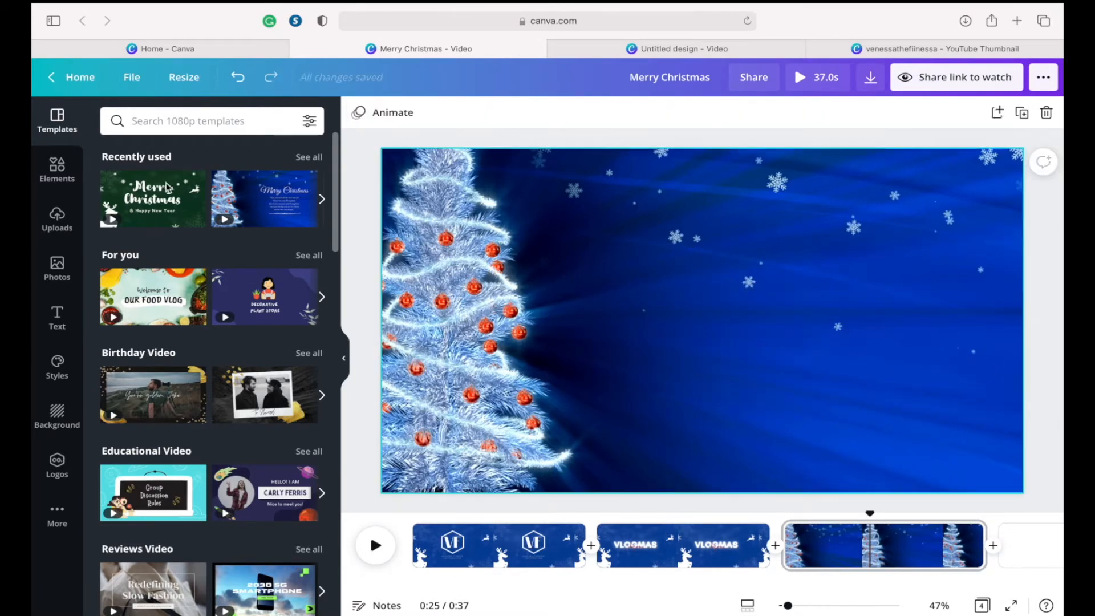
Step: Add outlined Twitter, Instagram and TikTok icons to the tree page and move the TikTok icon towards the bottom of the page
click(57, 167)
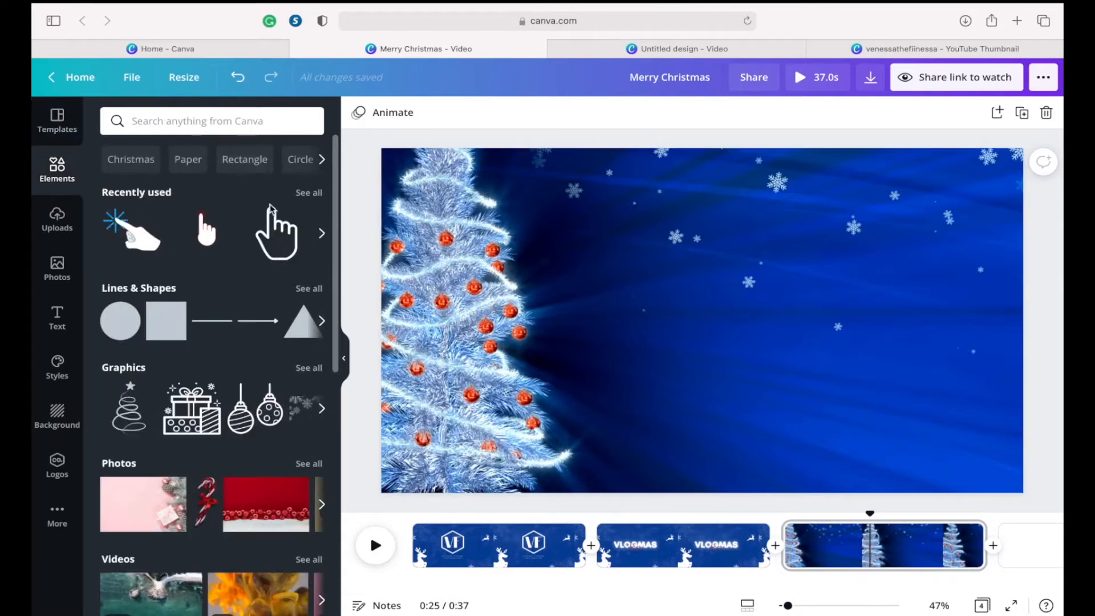
click(324, 231)
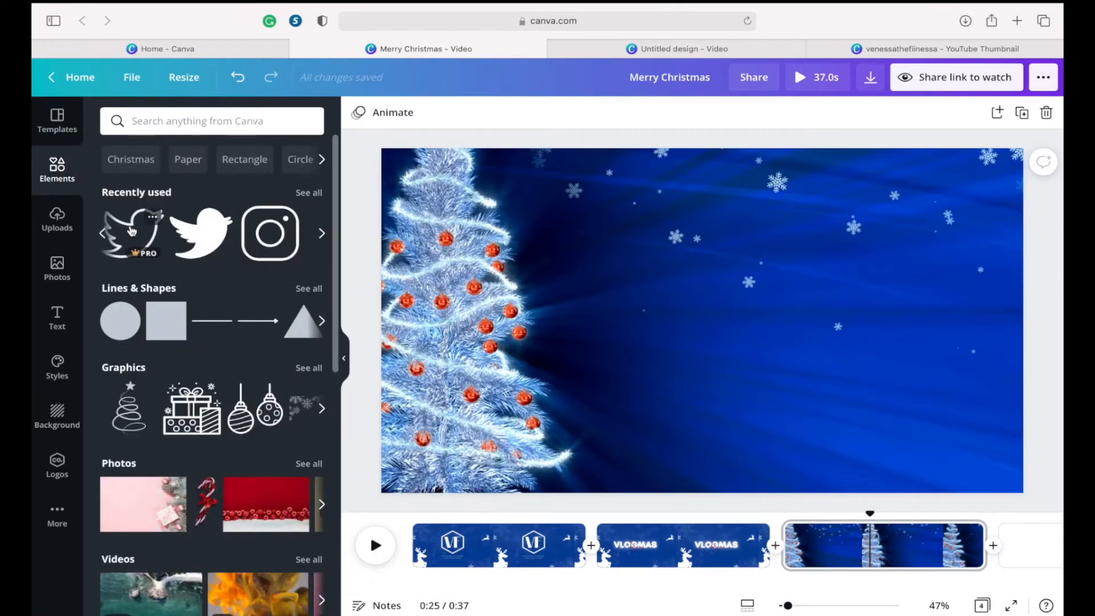
click(181, 233)
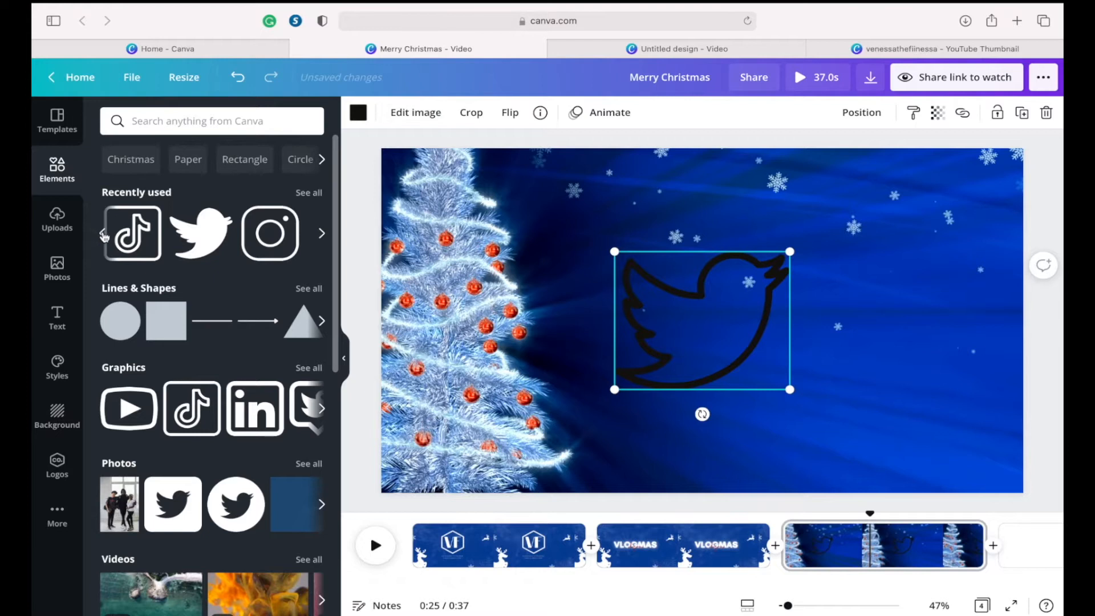
click(280, 241)
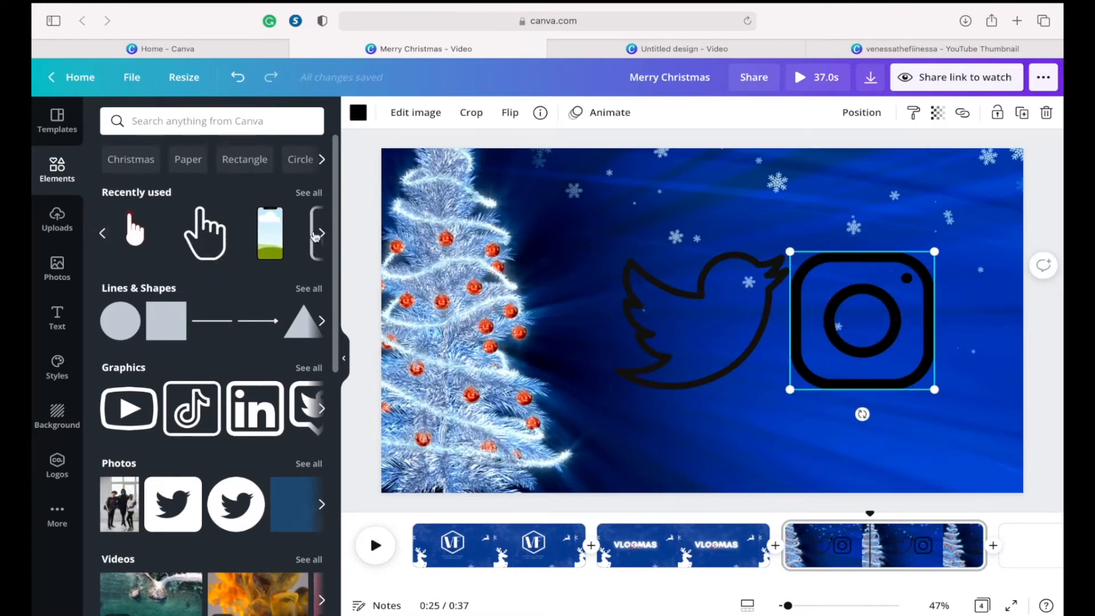
click(143, 232)
drag(660, 295, 625, 391)
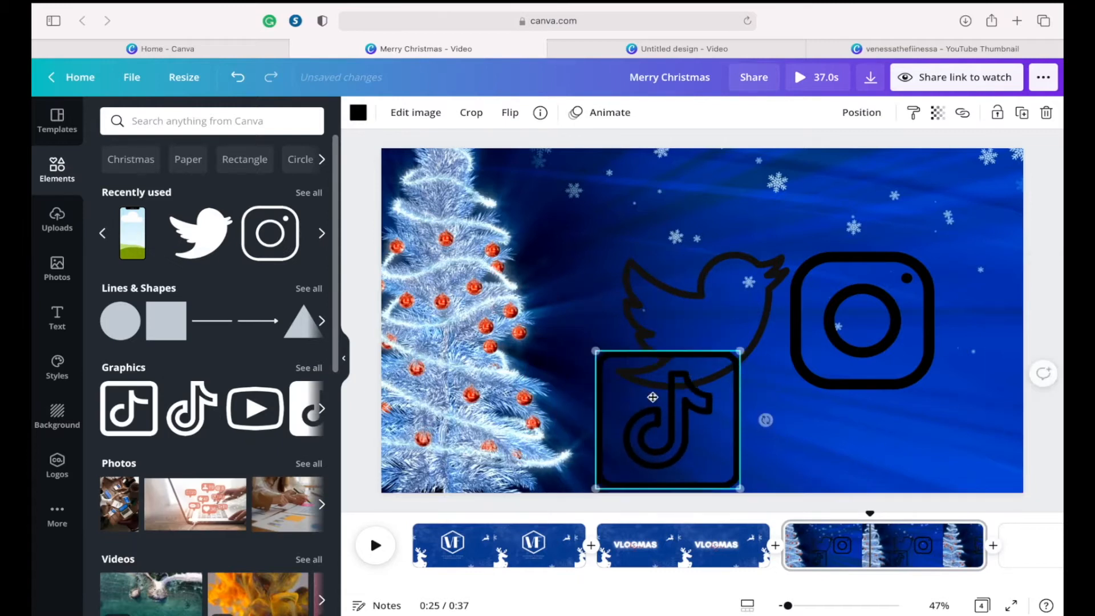
Step: Recolour the Twitter, Instagram and TikTok icons from black to white
drag(691, 195, 912, 427)
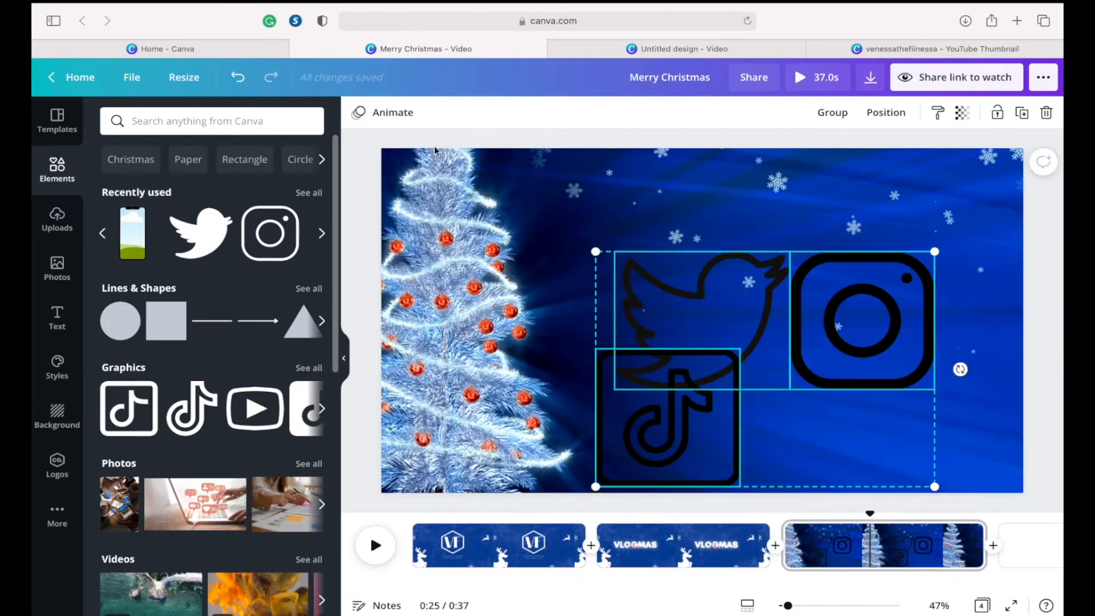
click(712, 262)
click(358, 112)
click(116, 222)
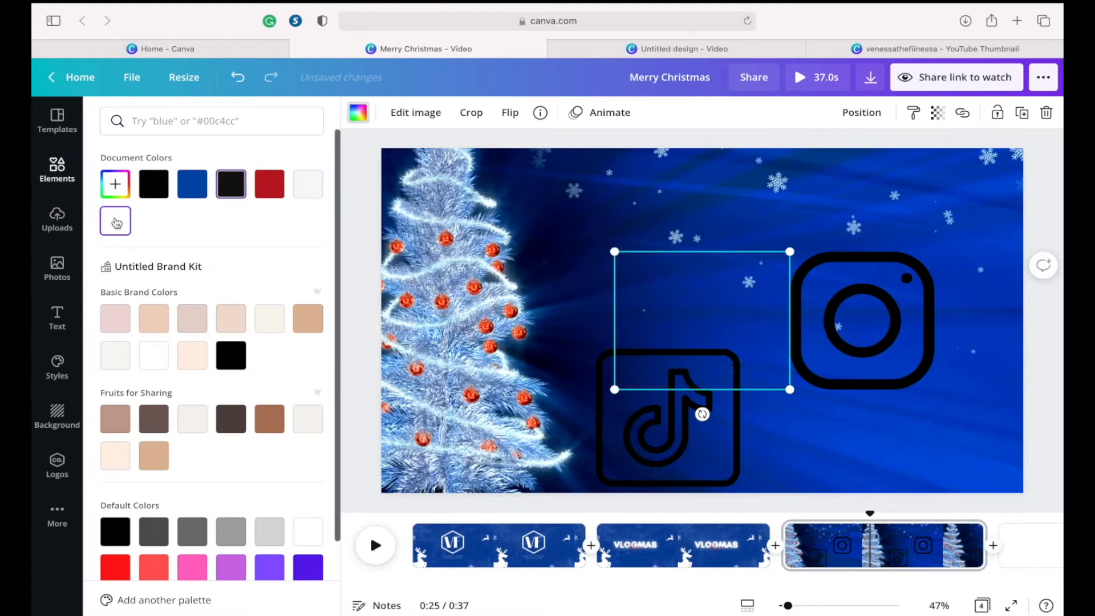
click(799, 319)
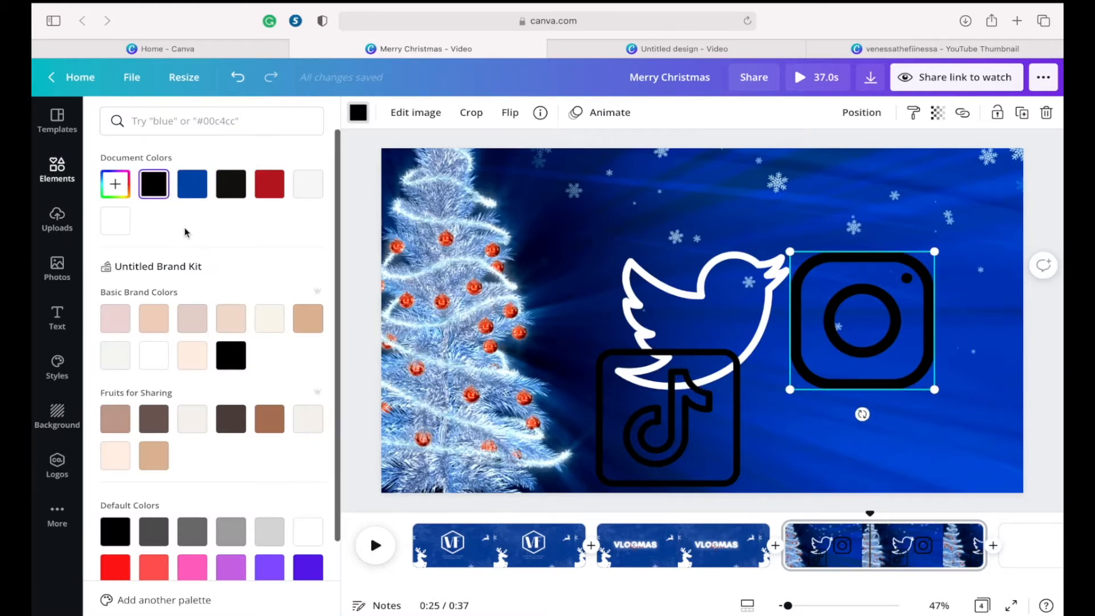
scroll(184, 227, down, 1)
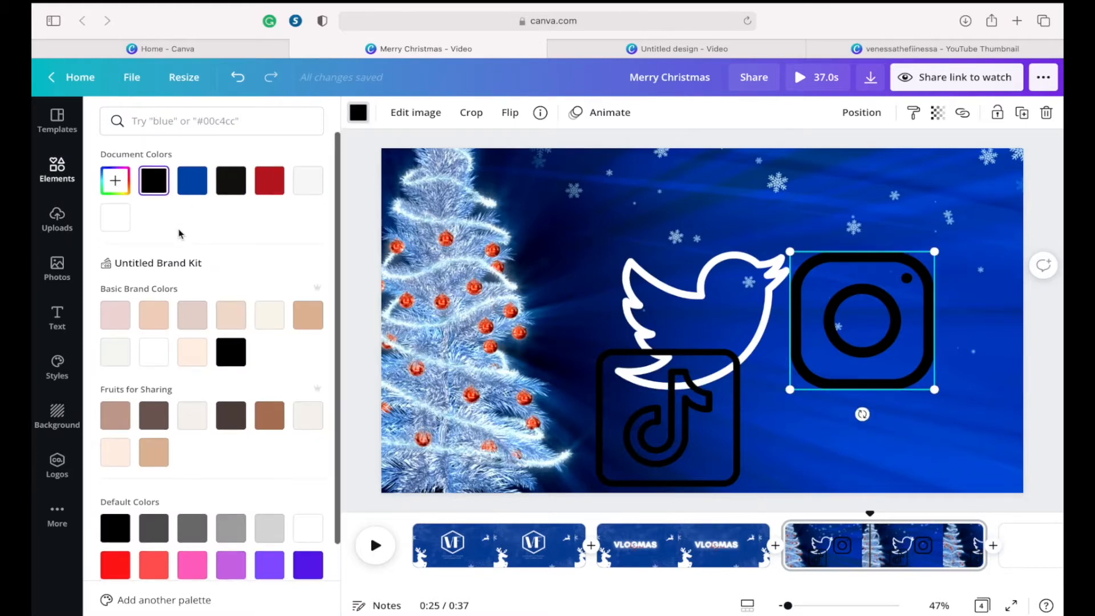
click(120, 216)
click(154, 591)
Step: Shrink the three social icons and cluster them near the page's bottom edge beside the tree, with the Twitter icon about 107 by 88
drag(739, 348, 626, 459)
click(930, 259)
drag(934, 251, 611, 435)
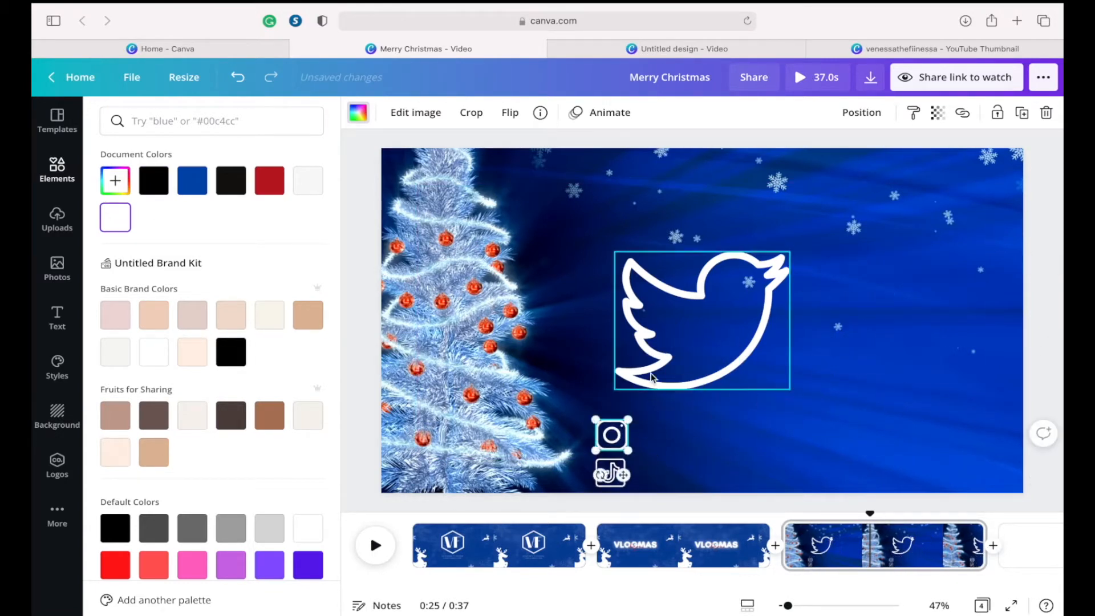
drag(652, 376, 677, 465)
drag(808, 348, 676, 460)
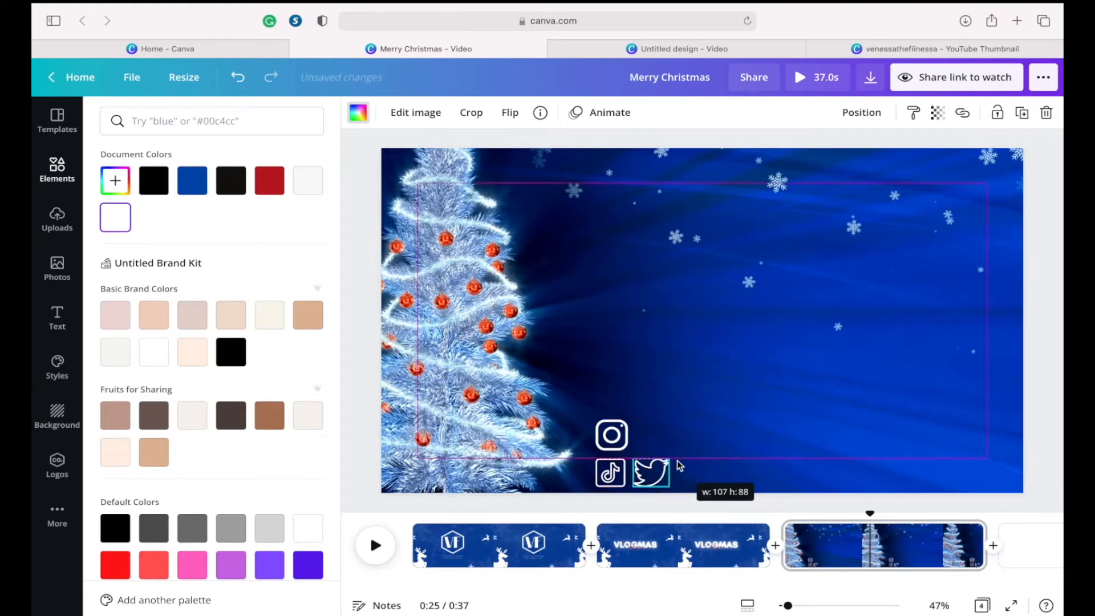
click(702, 399)
Step: Add two headings containing the social media handles in capitals and widen the second so its handle fits on one line
click(57, 316)
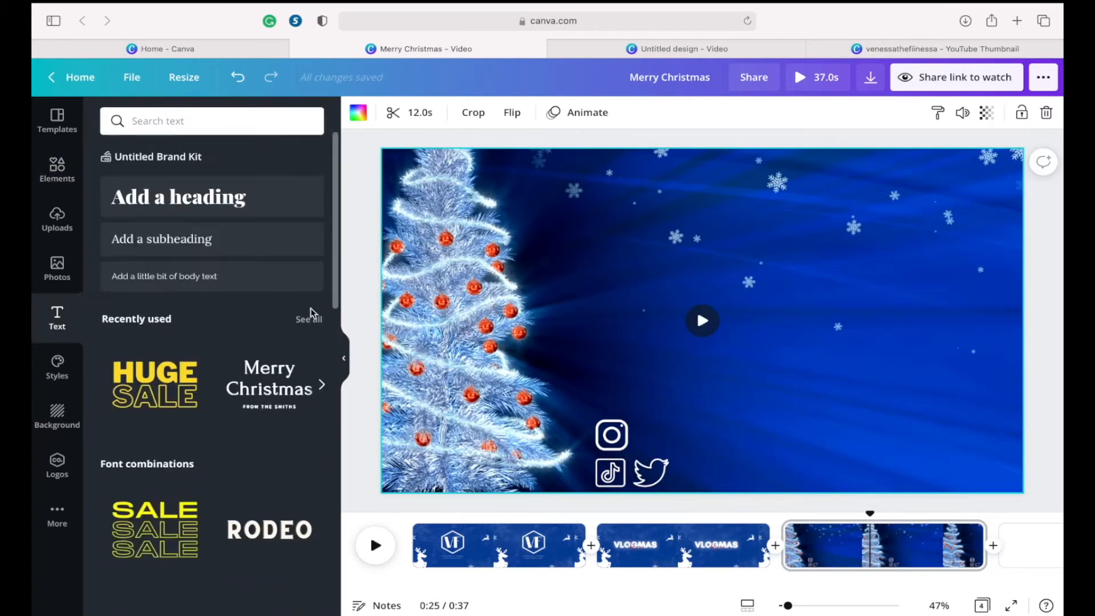
click(235, 194)
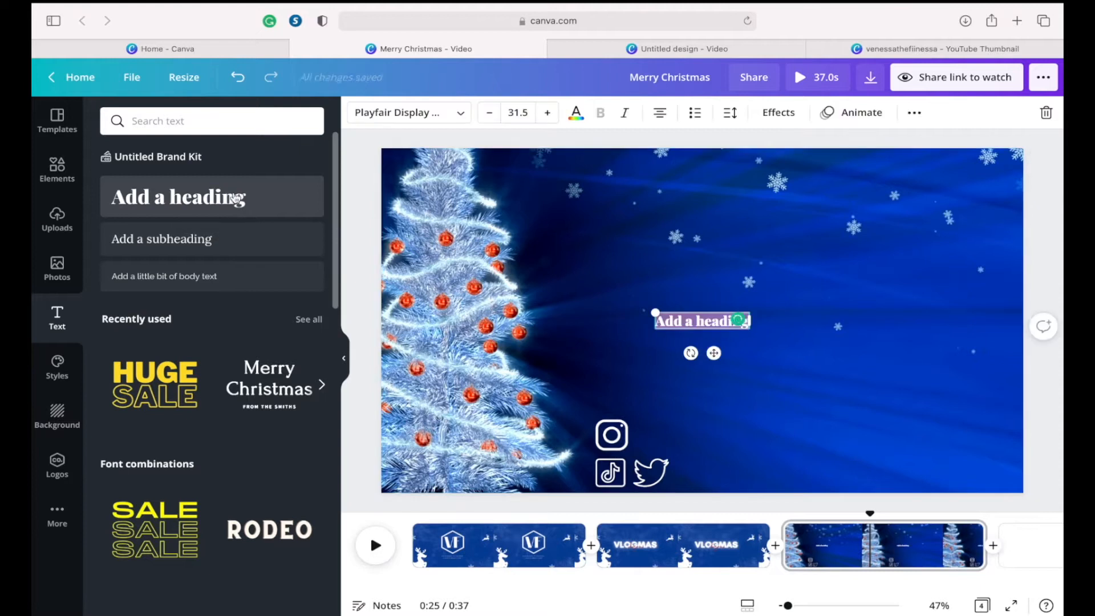
click(235, 194)
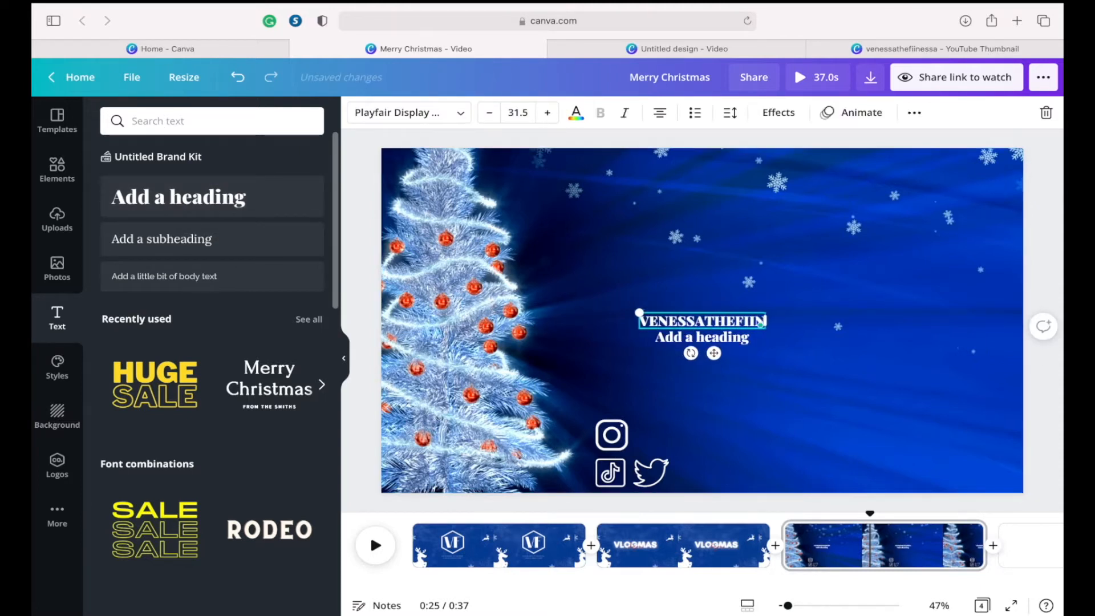
click(673, 385)
click(687, 341)
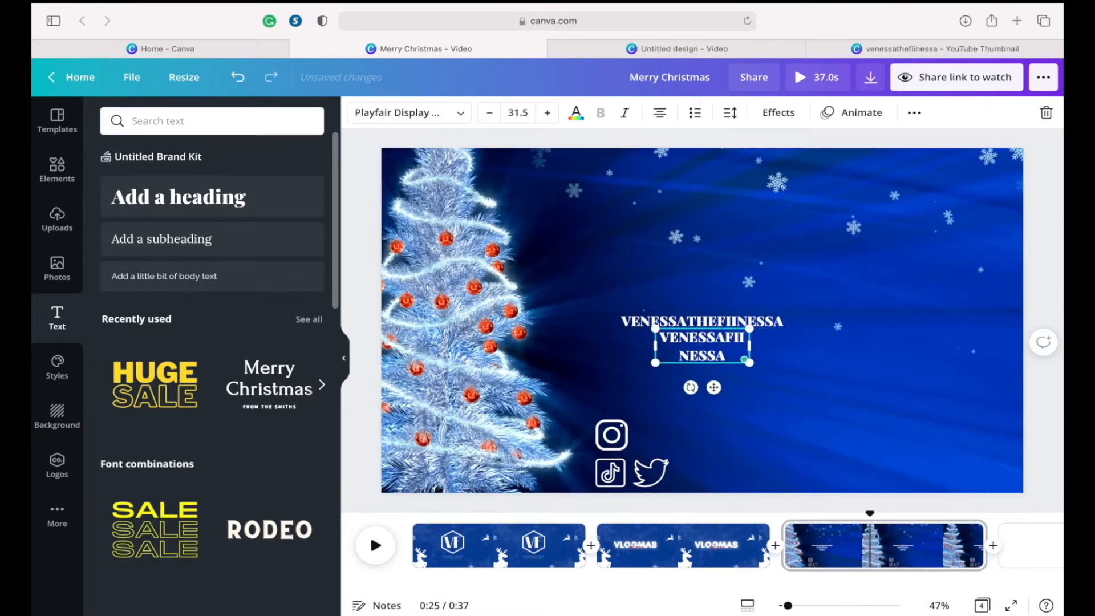
drag(753, 346, 784, 347)
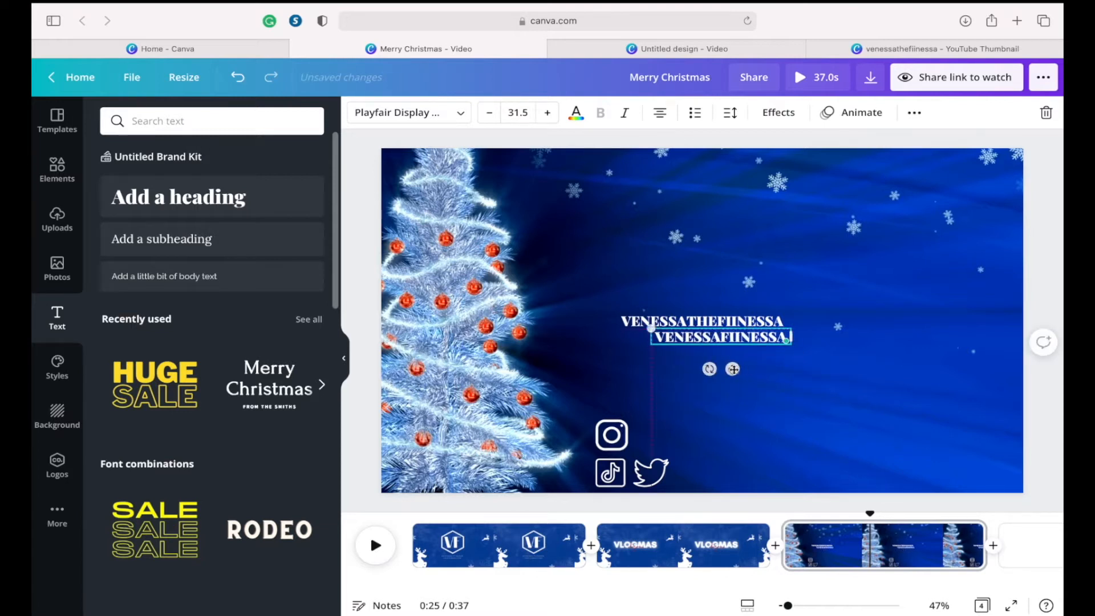
Step: Stack the two handles in the page's lower-right corner and place the Instagram and Twitter icons in front of them
drag(832, 413, 897, 467)
drag(723, 323, 912, 443)
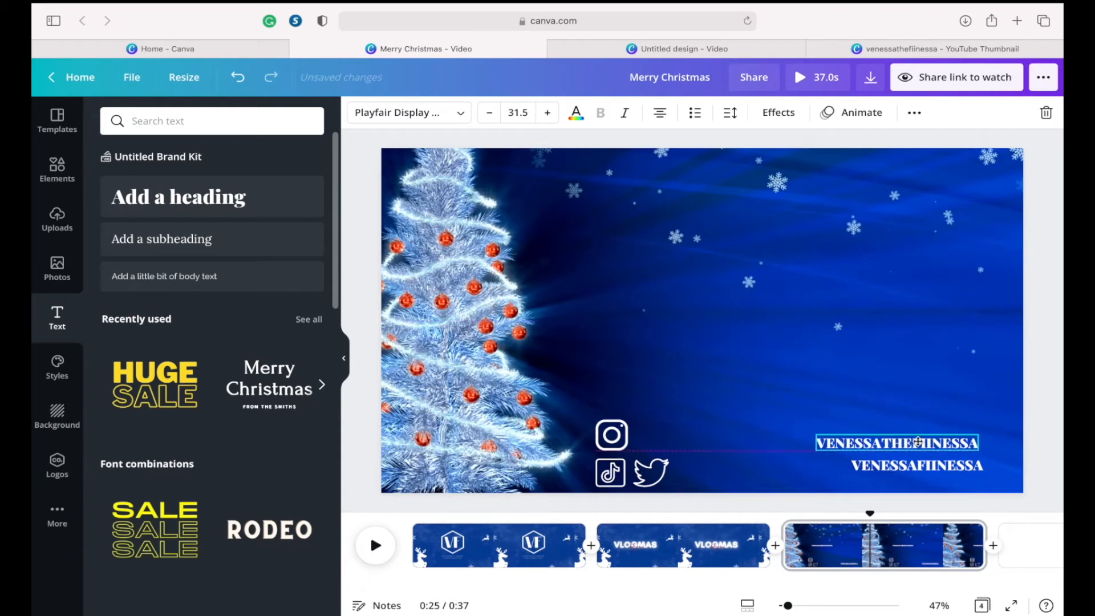
drag(619, 440, 793, 438)
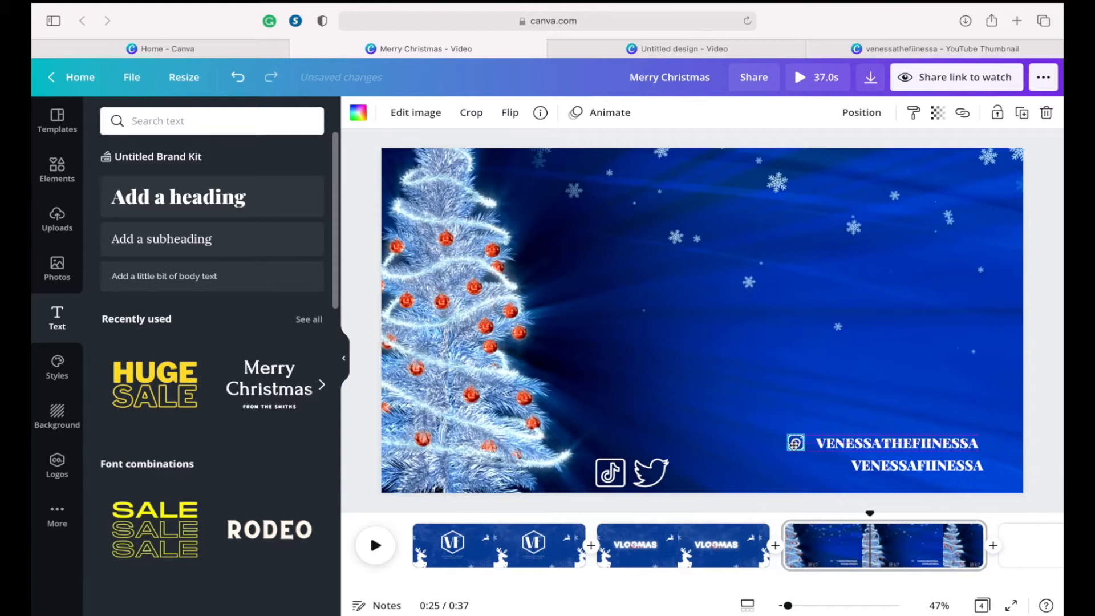
drag(650, 472, 831, 467)
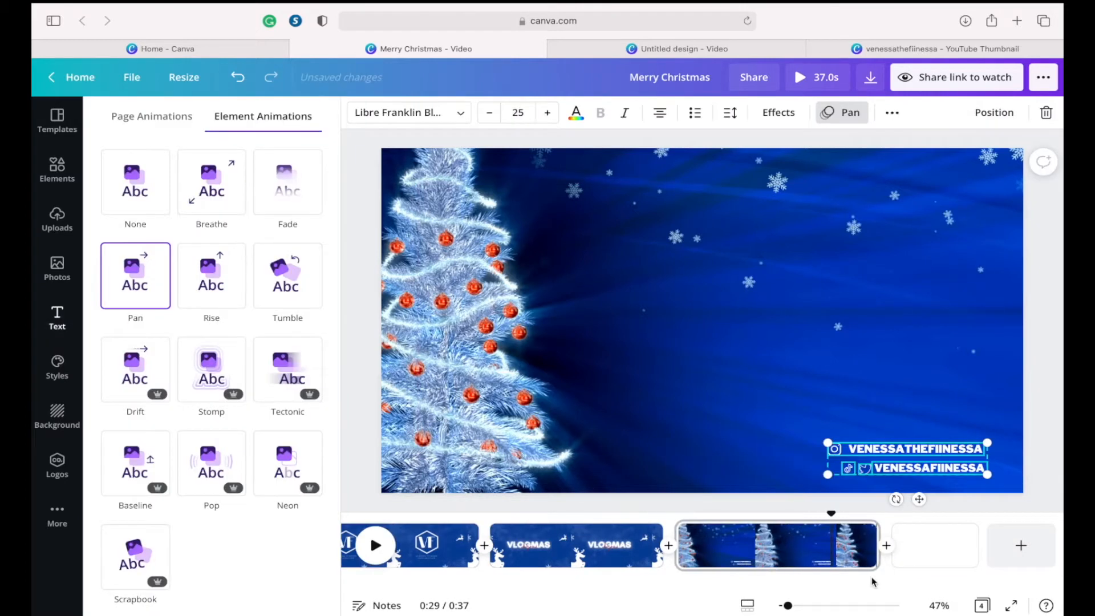
Step: Open the blank fourth page of the video for editing
click(935, 546)
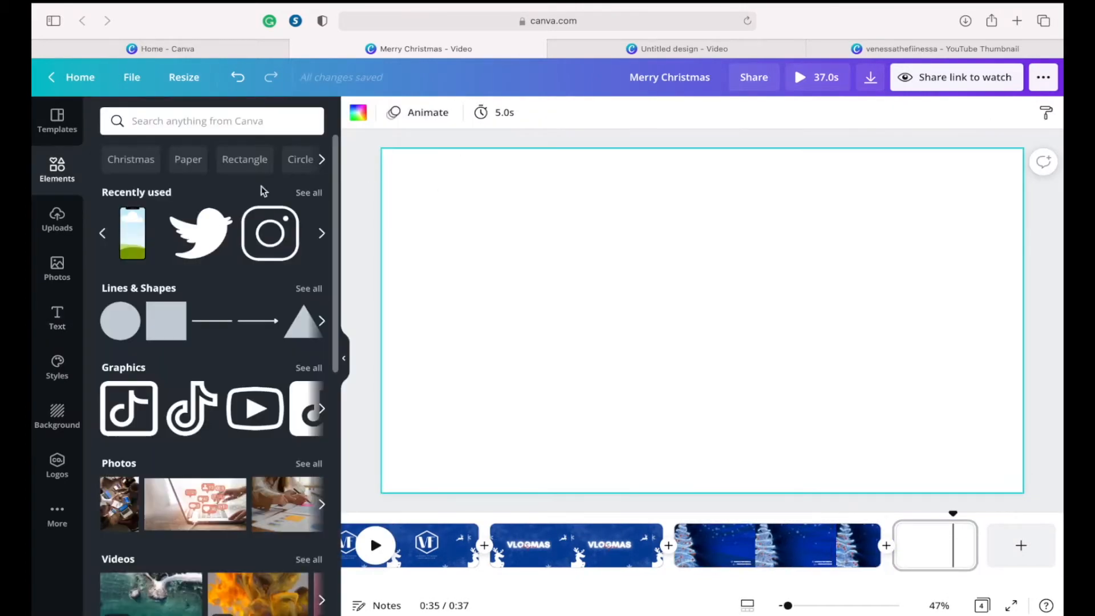